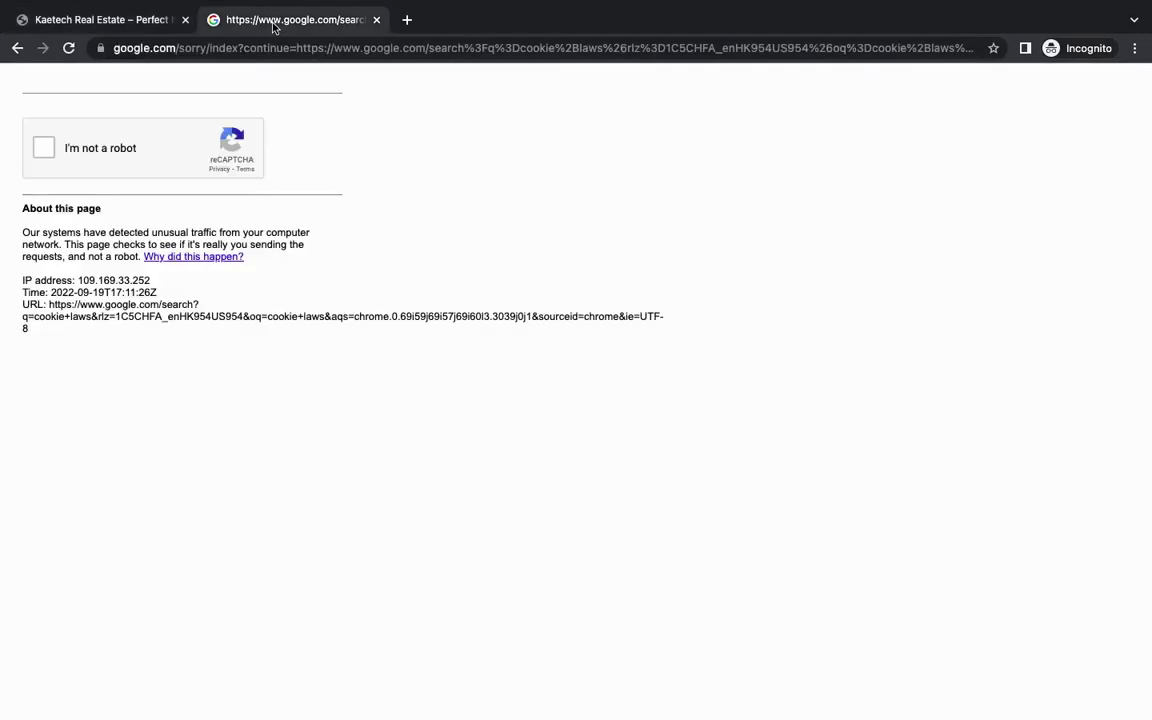
Step: Complete the reCAPTCHA check for the "cookie laws" search by selecting all bus images and verifying
left_click(43, 148)
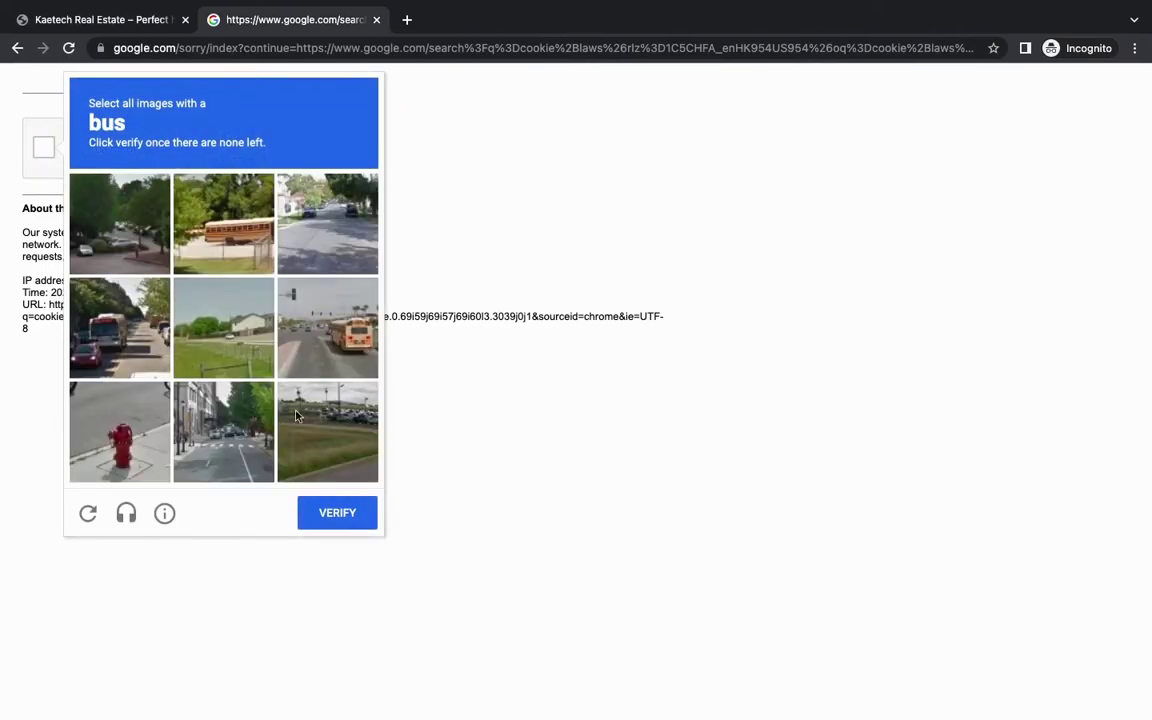
left_click(343, 333)
left_click(230, 228)
left_click(140, 350)
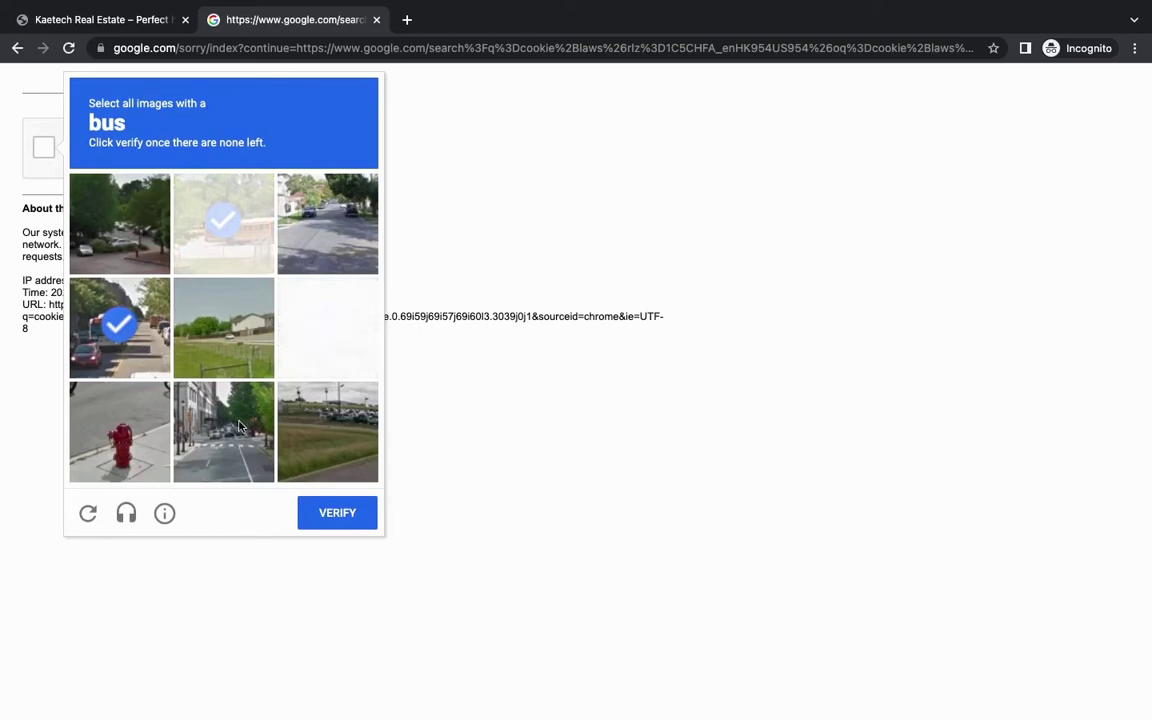
left_click(218, 232)
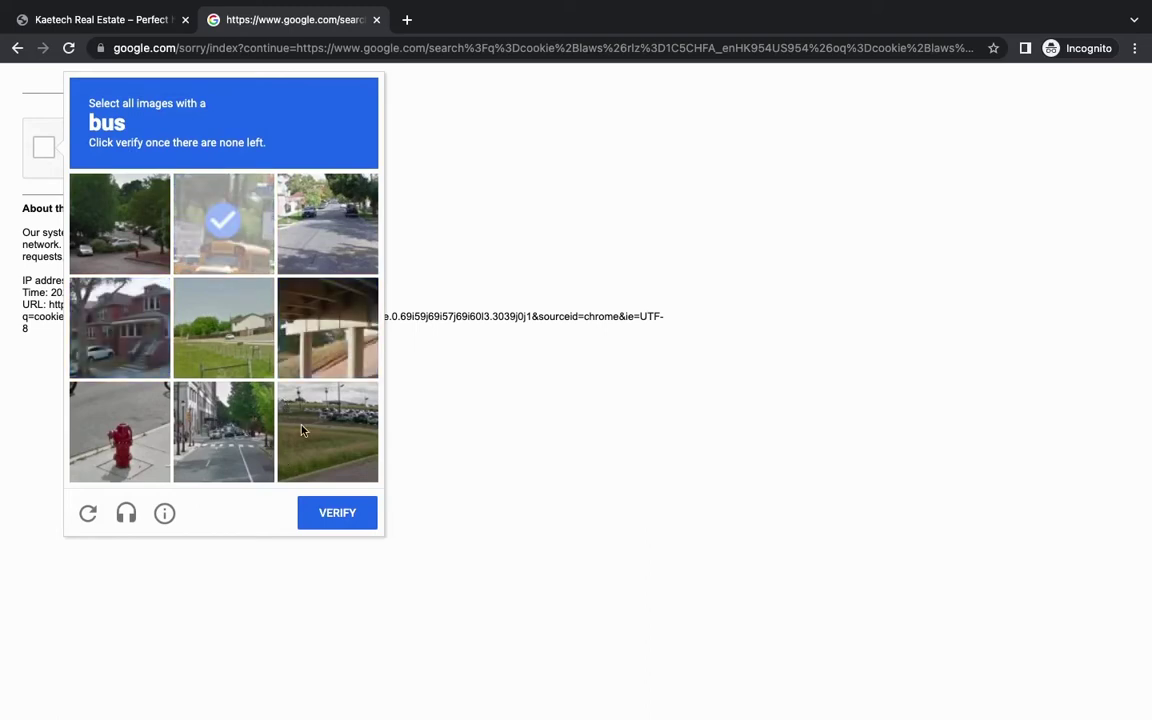
left_click(352, 510)
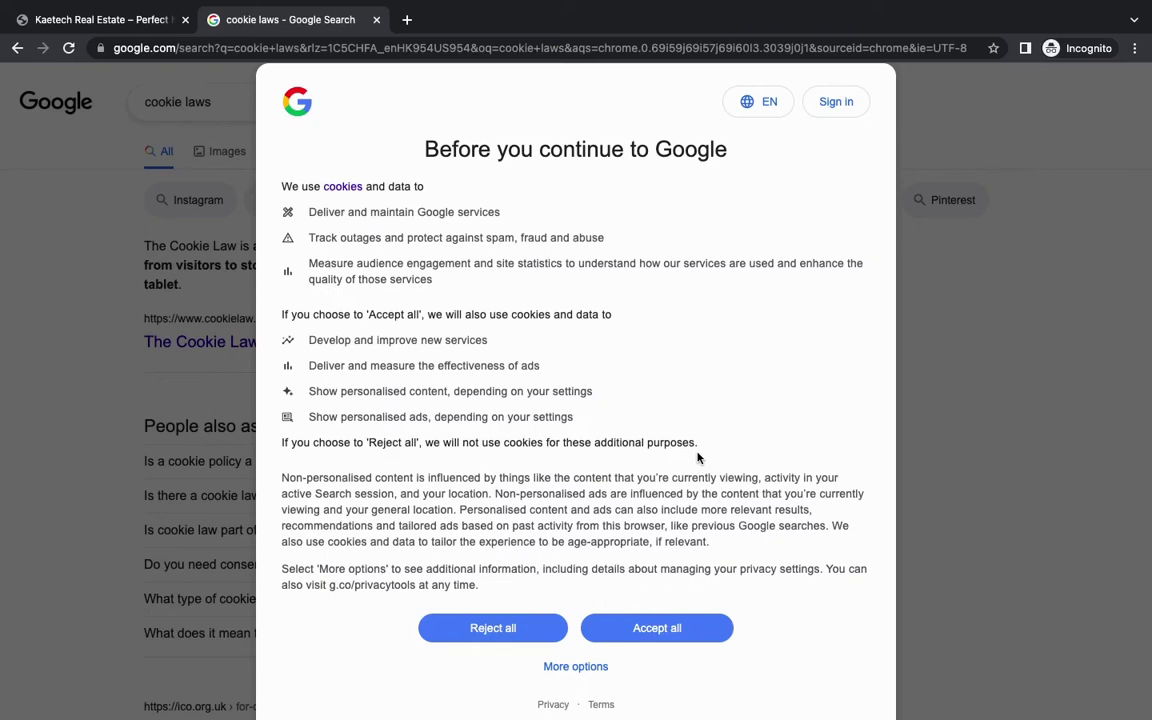
Step: Review Google's cookie consent notice and reject all additional cookies
scroll(626, 400, "down", 1)
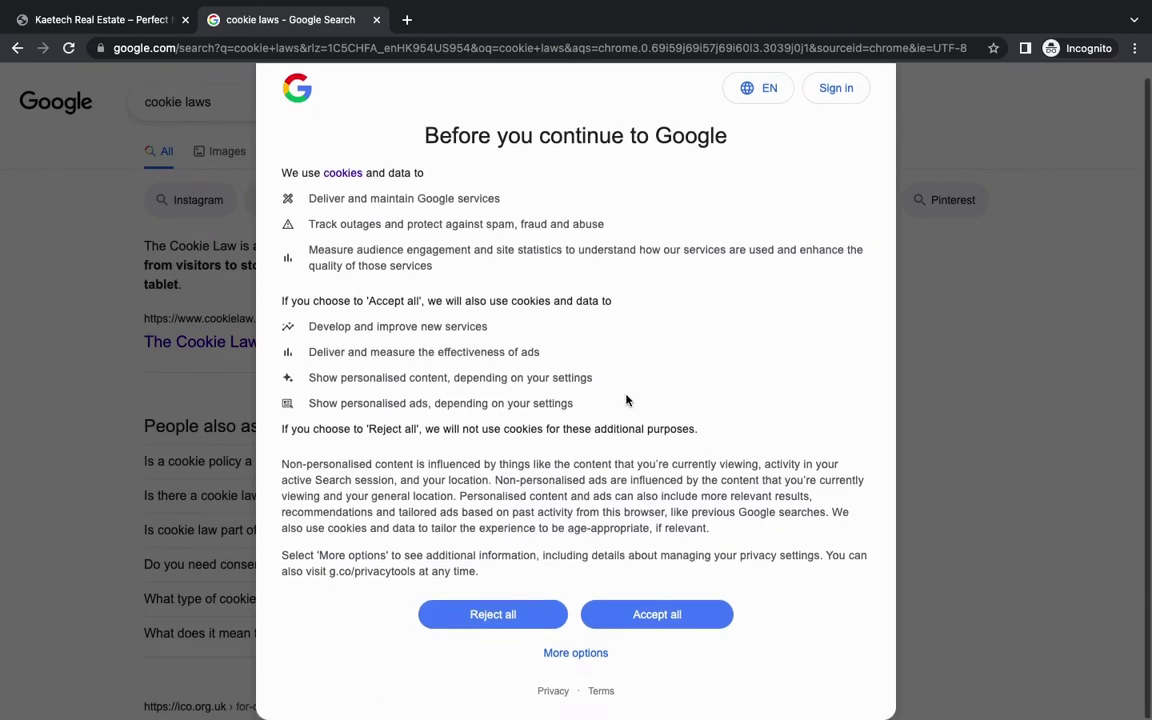
scroll(626, 400, "up", 1)
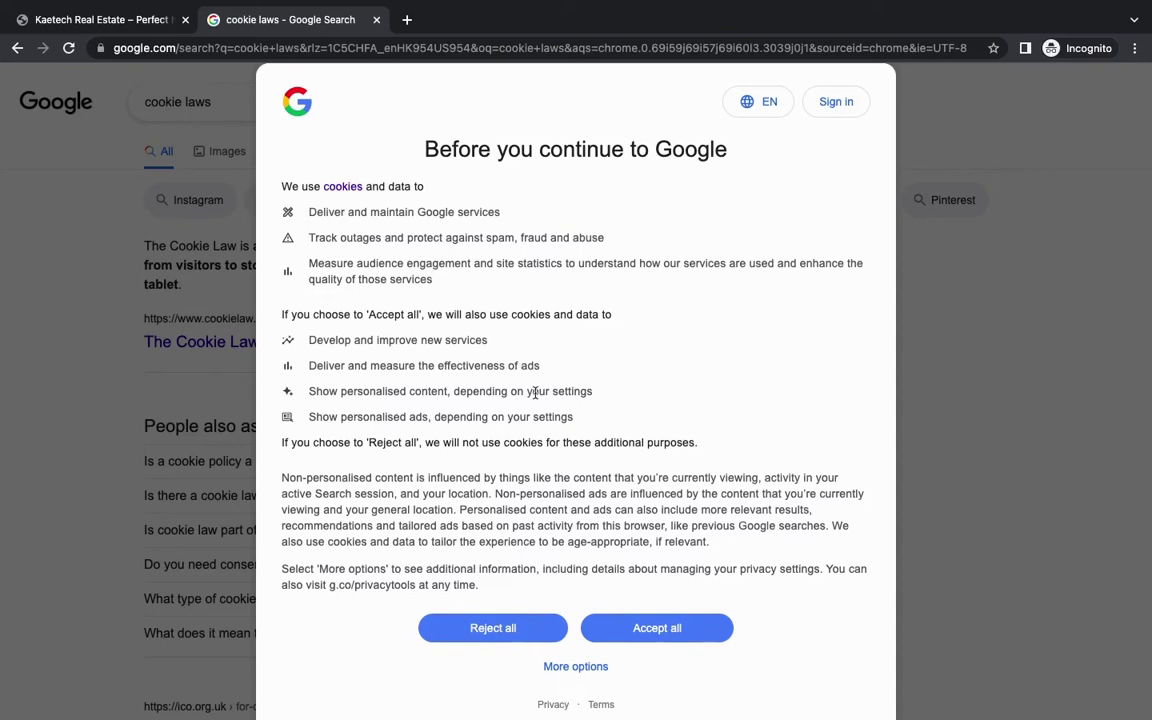
left_click(492, 628)
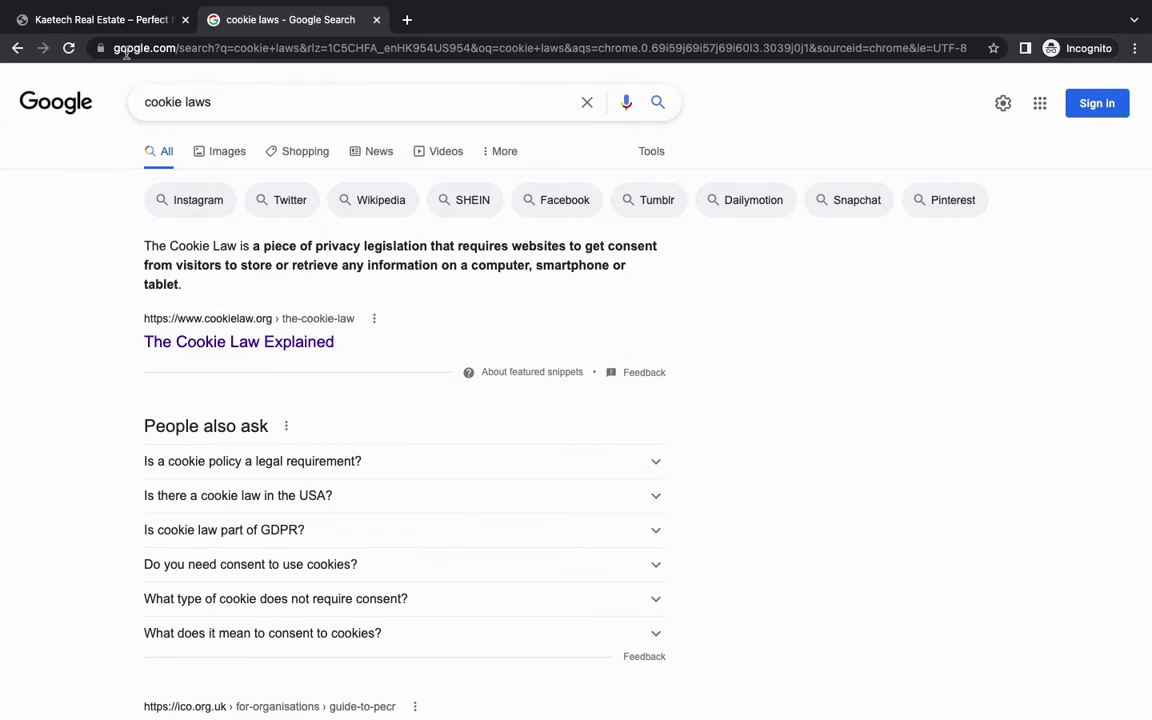
Step: Switch to the demo real estate site and examine how its cookie consent banner behaves while browsing the home page
left_click(119, 22)
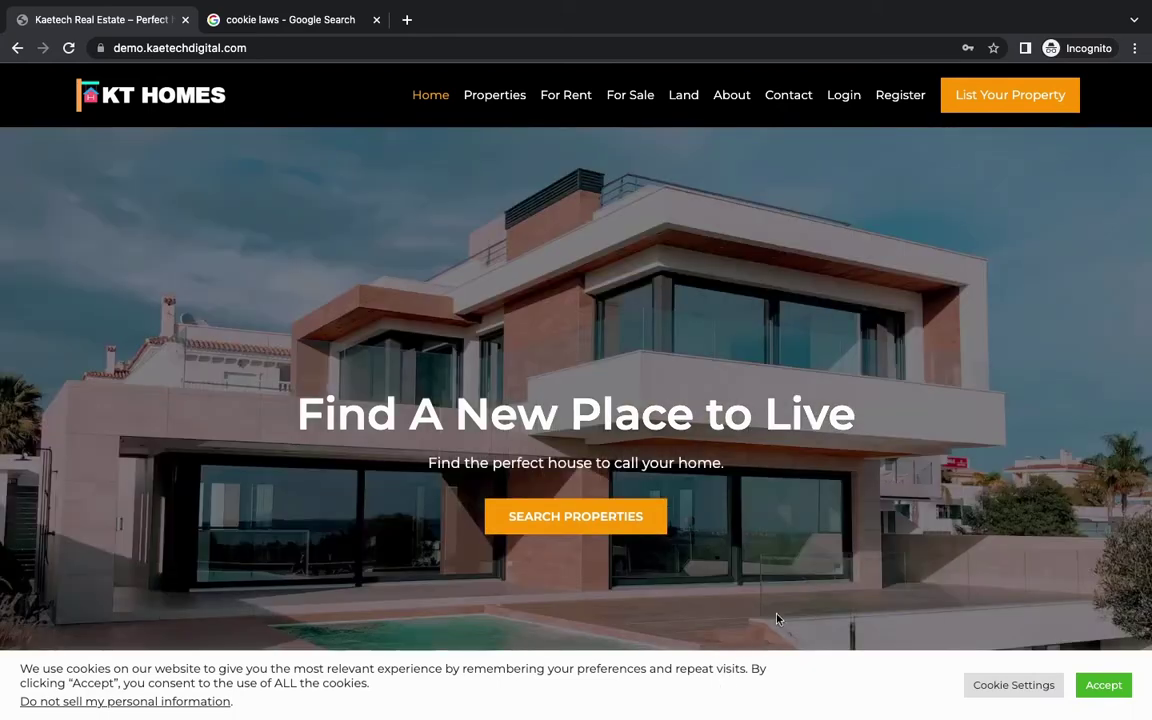
scroll(790, 540, "down", 10)
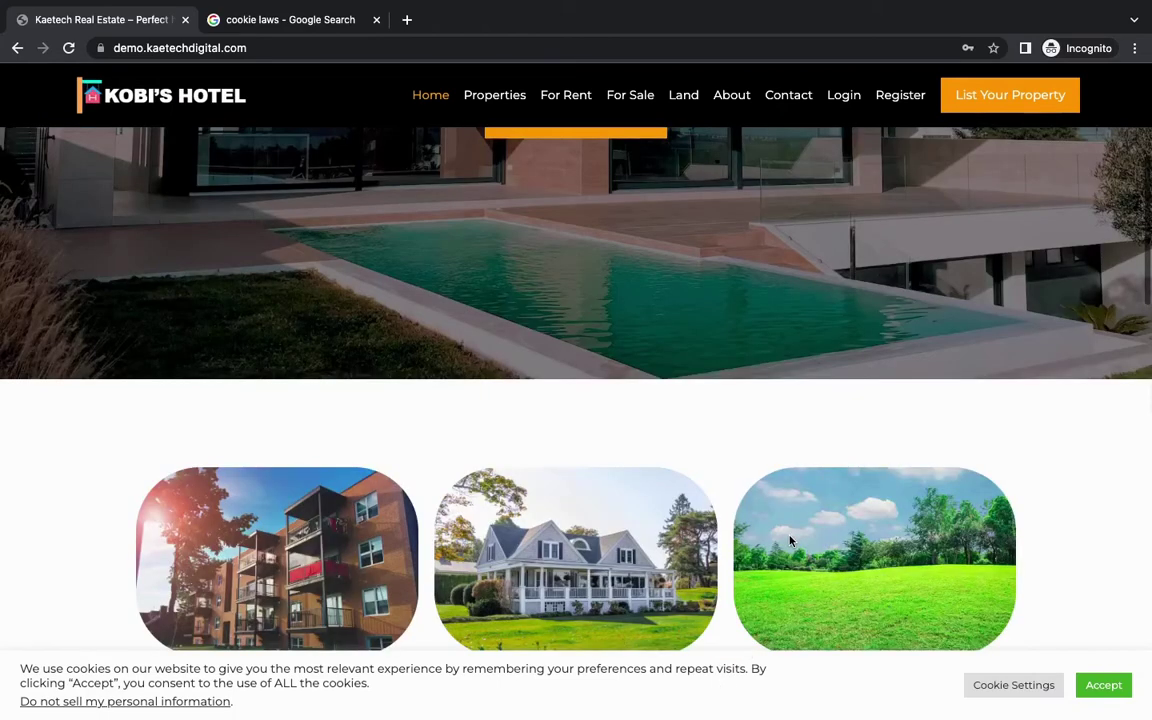
scroll(790, 540, "up", 10)
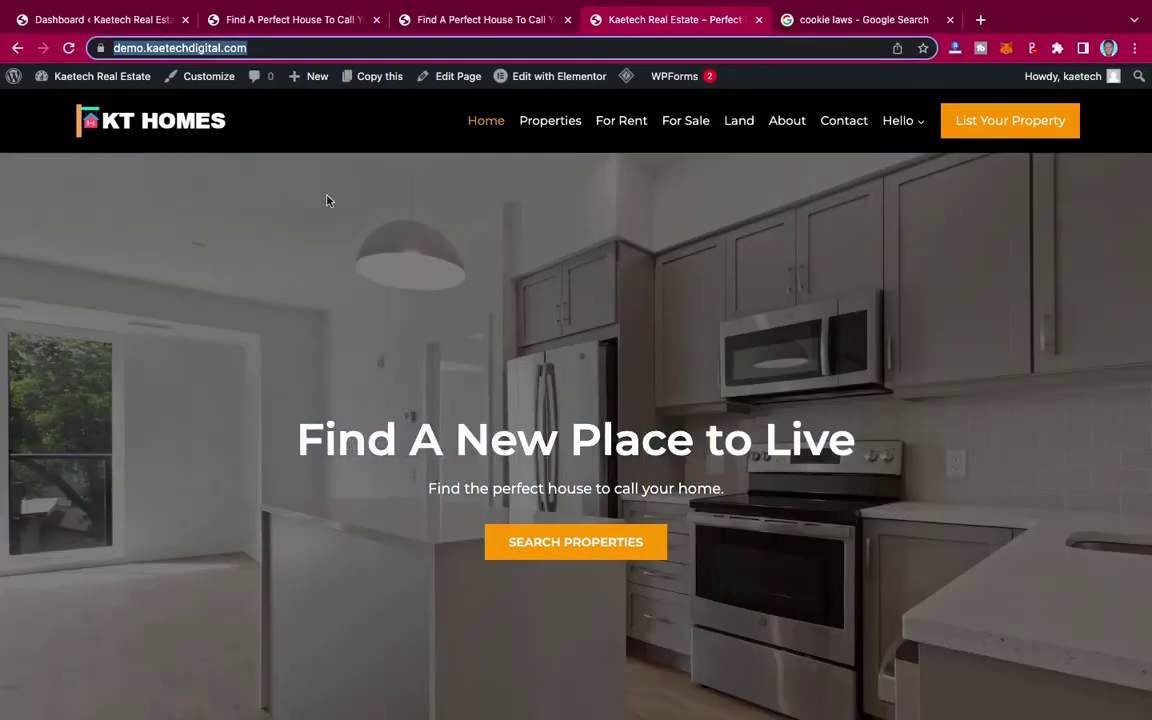
Step: Go to the WordPress dashboard's page for adding plugins and search for "cookies"
left_click(110, 22)
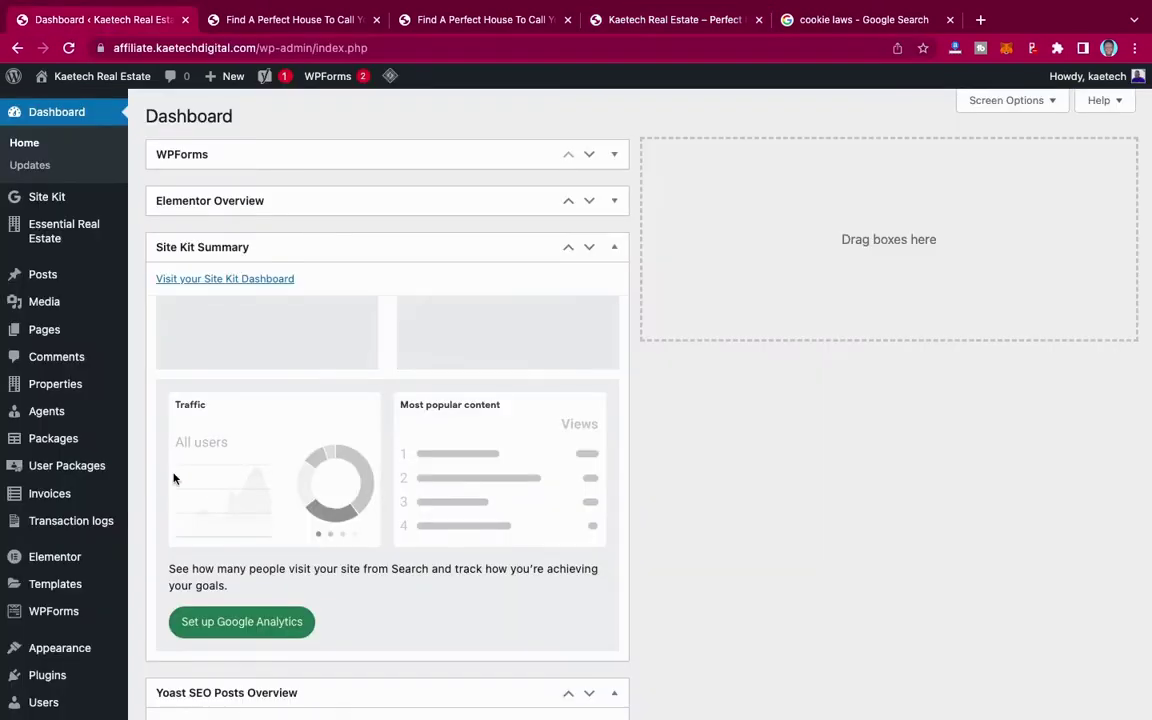
scroll(173, 479, "down", 3)
mouse_move(50, 410)
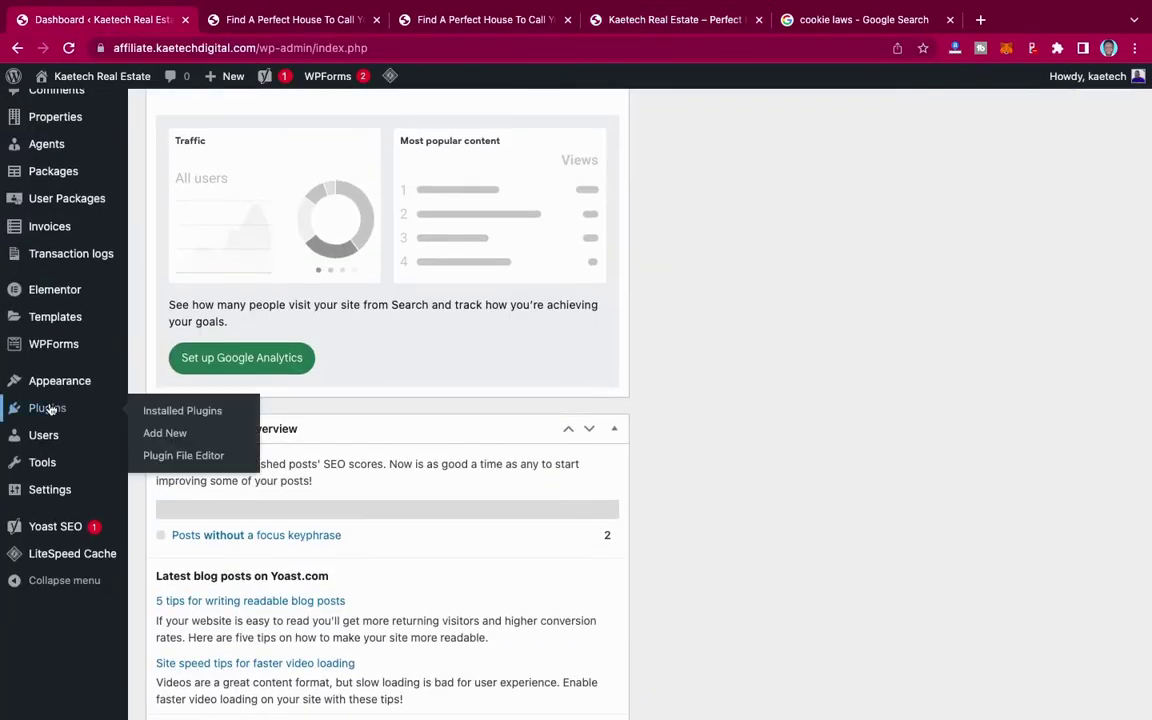
left_click(166, 435)
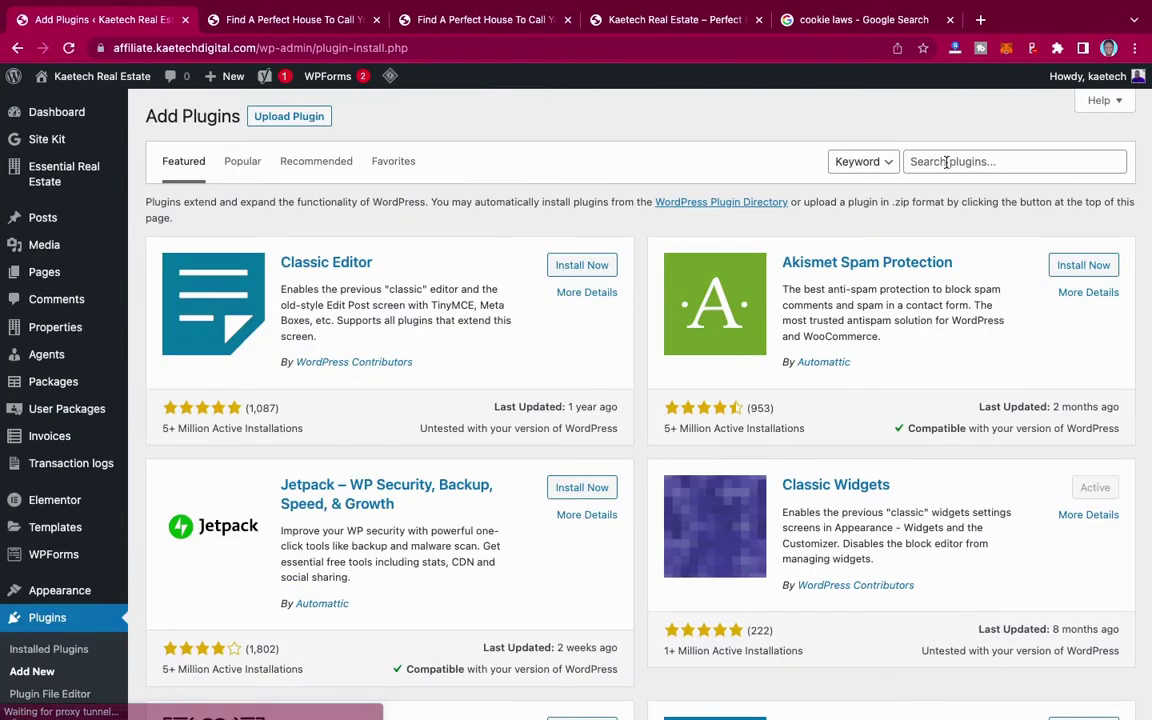
left_click(946, 162)
type("cookies")
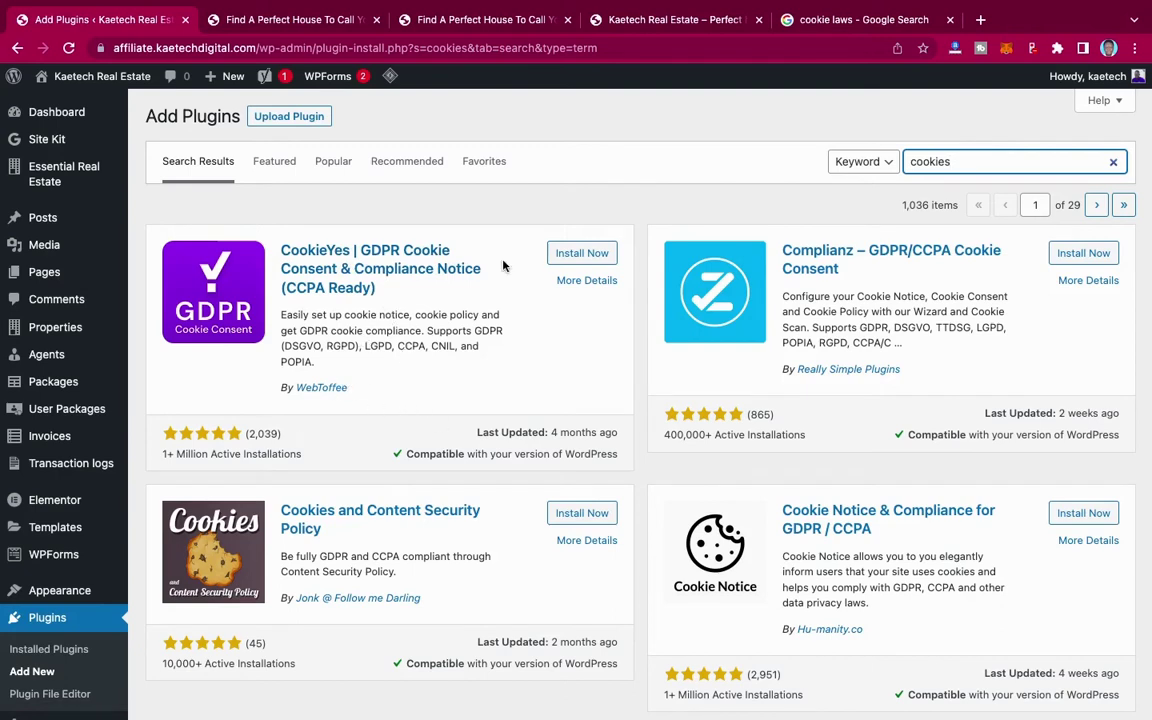
Step: Install and activate the CookieYes | GDPR Cookie Consent & Compliance Notice plugin and open its settings
left_click(584, 256)
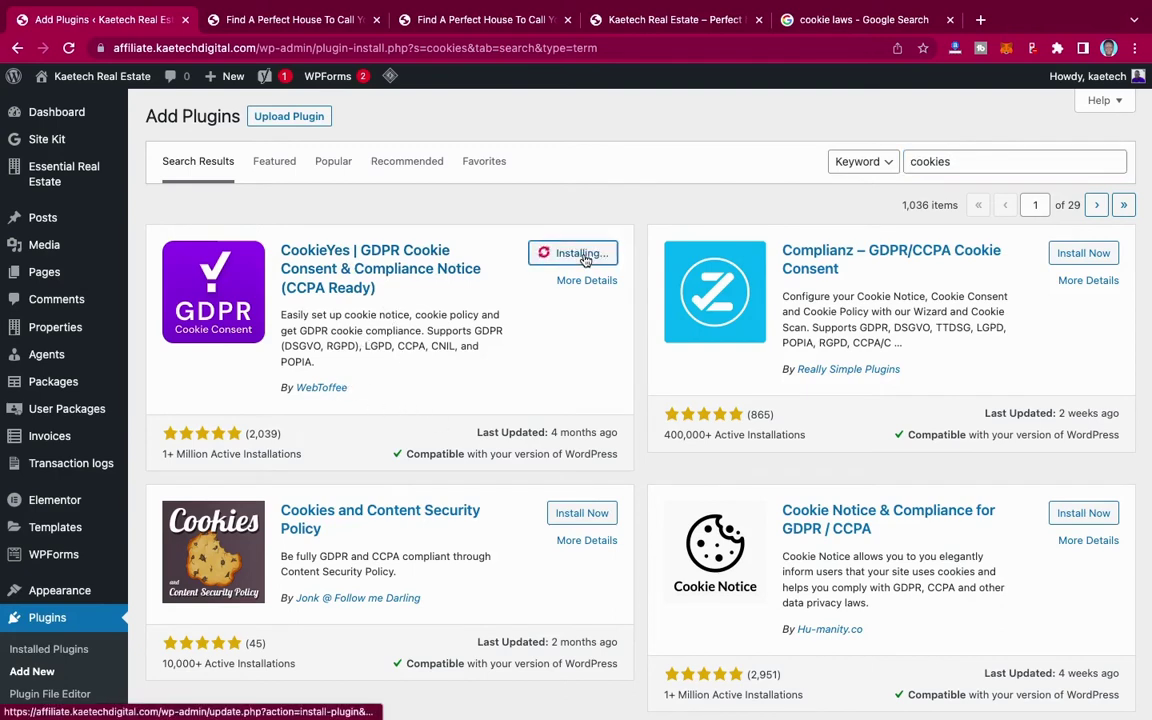
left_click(587, 256)
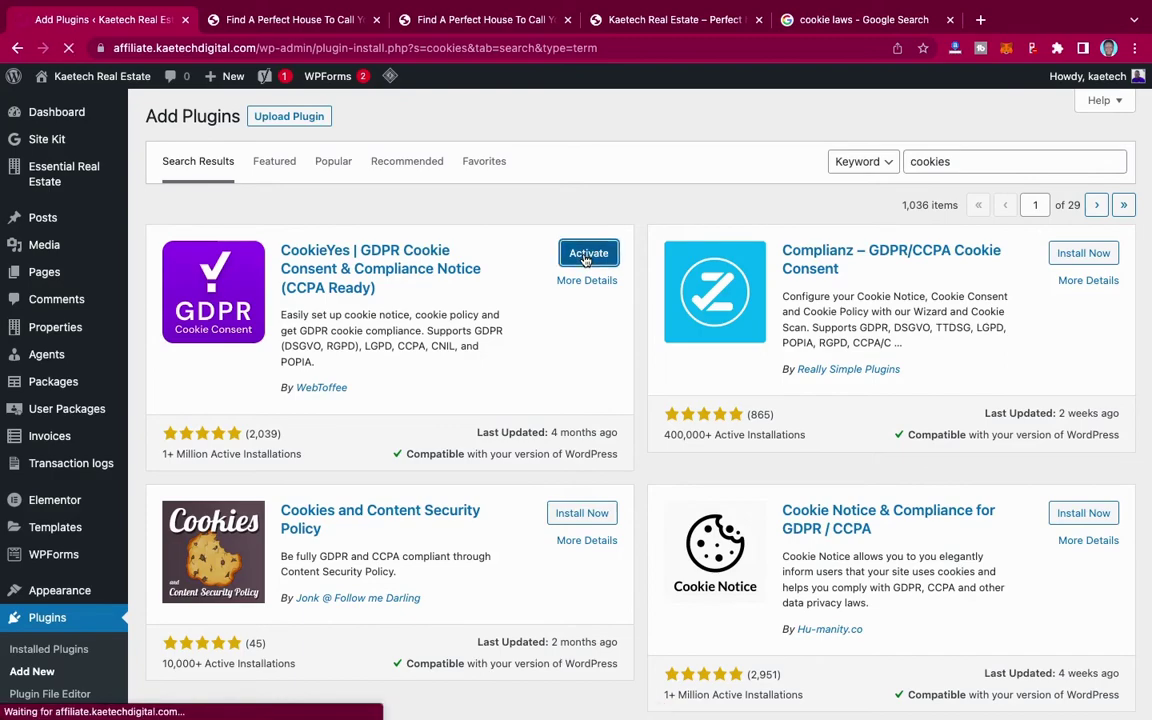
scroll(604, 356, "down", 5)
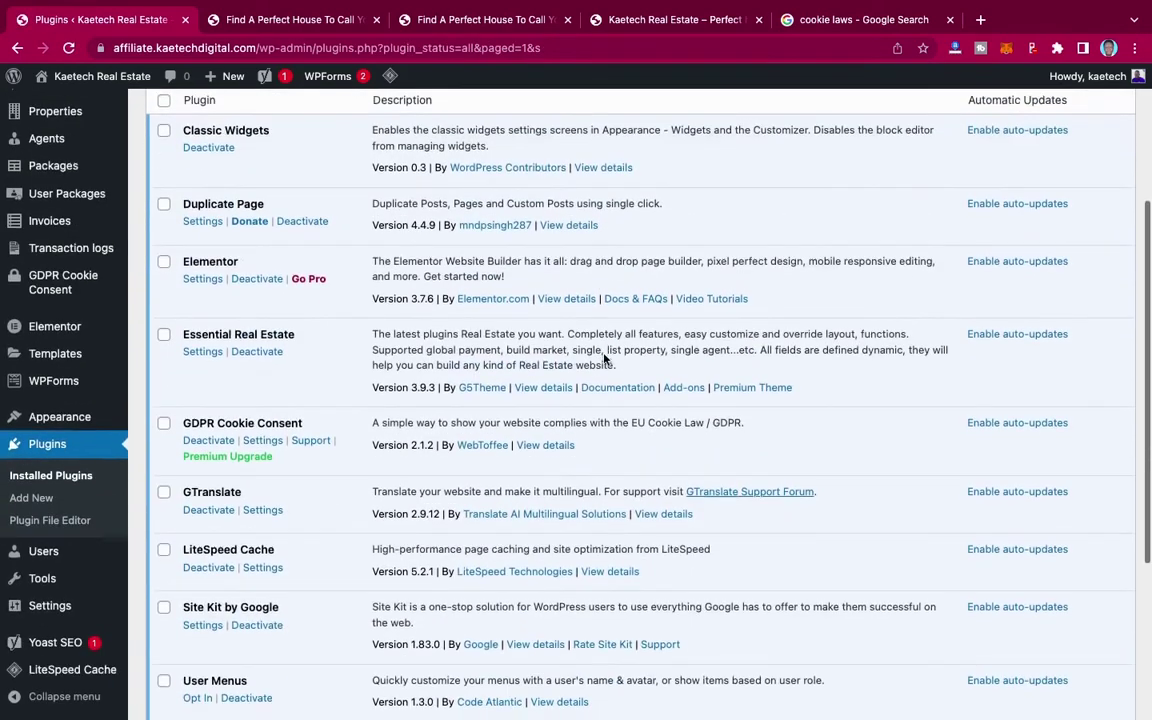
scroll(604, 355, "down", 1)
scroll(543, 317, "up", 3)
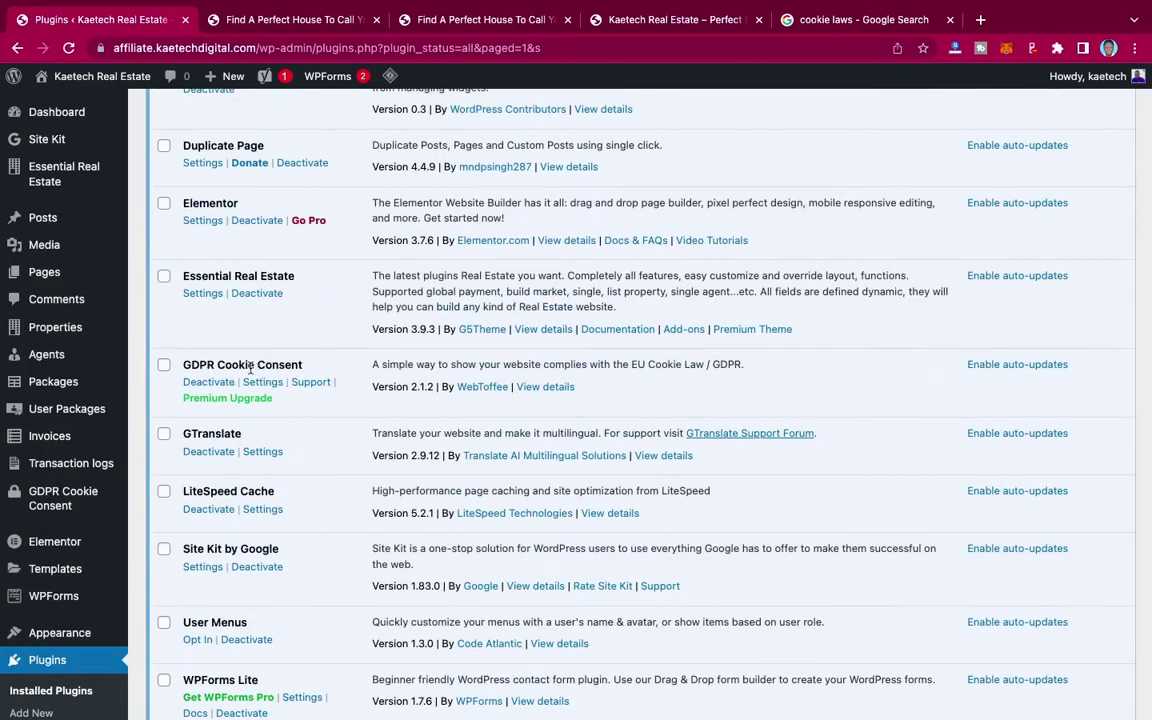
left_click(268, 387)
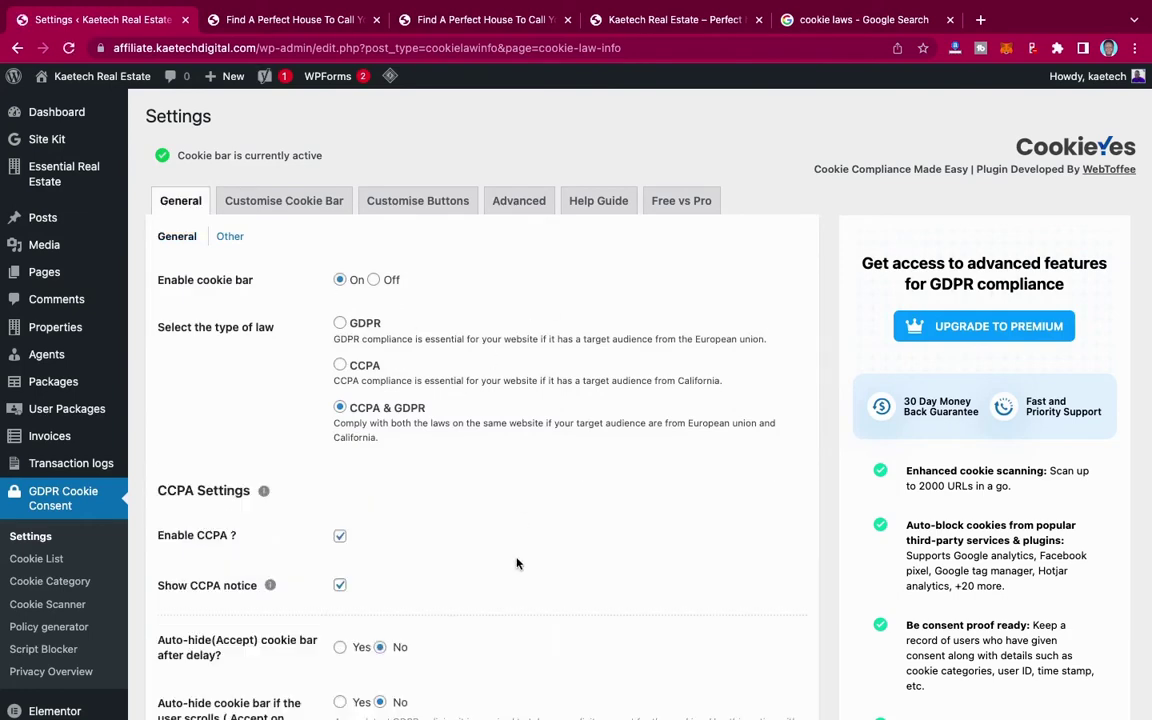
Step: Review the plugin's general options for law type, CCPA and cookie bar auto-hide, and update the settings
scroll(517, 563, "down", 4)
scroll(514, 560, "up", 3)
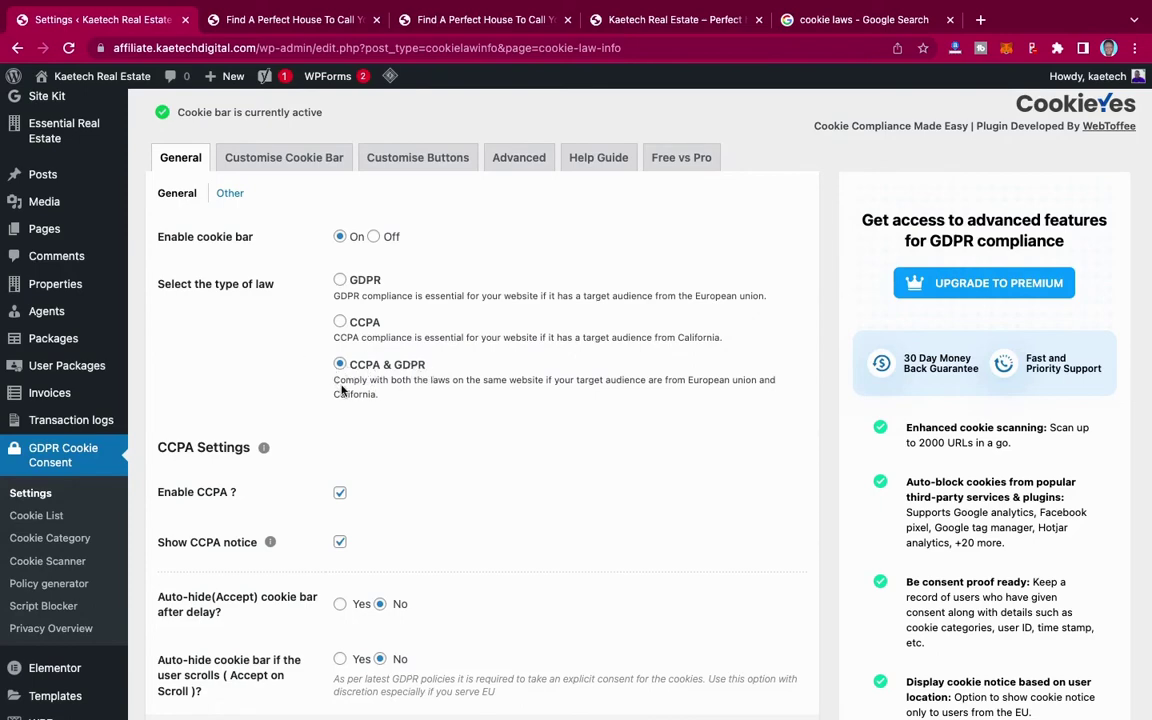
scroll(408, 408, "down", 5)
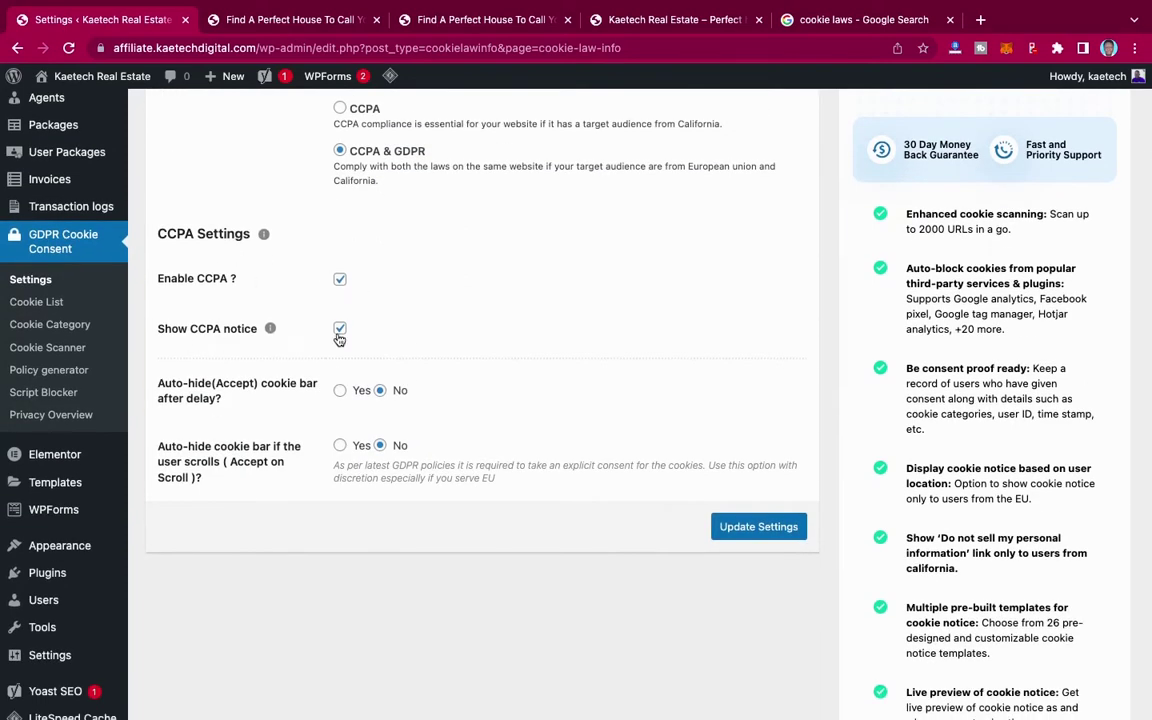
scroll(345, 355, "down", 2)
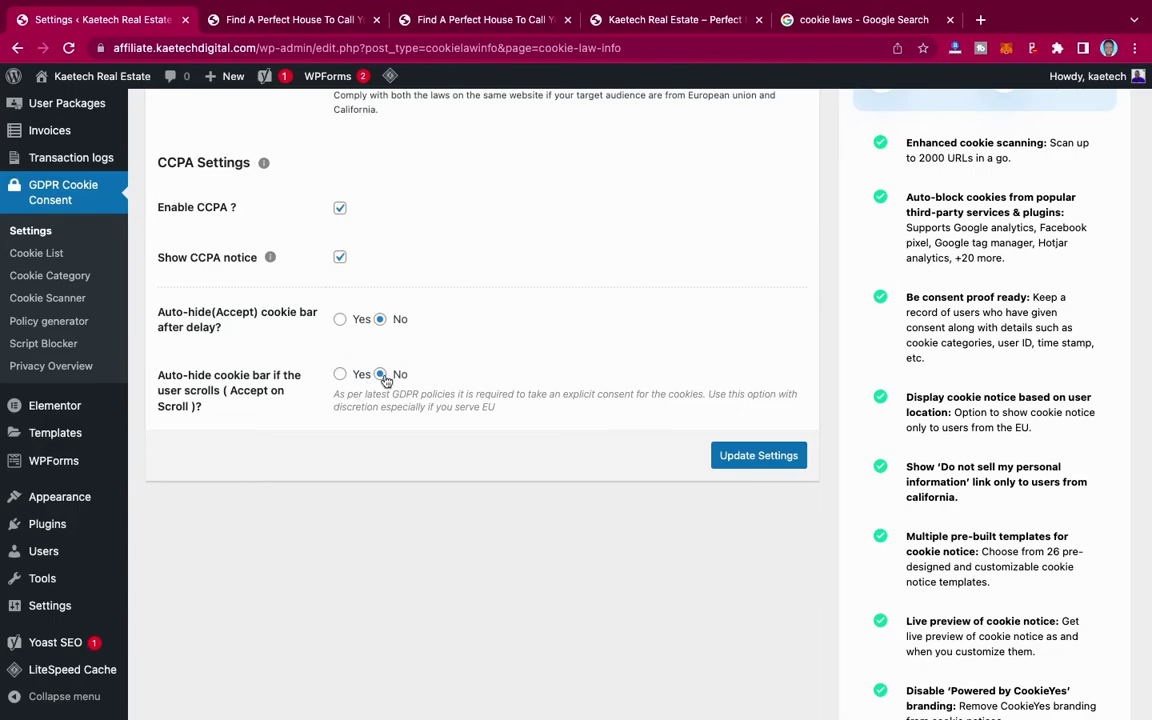
scroll(503, 381, "up", 4)
scroll(503, 380, "down", 6)
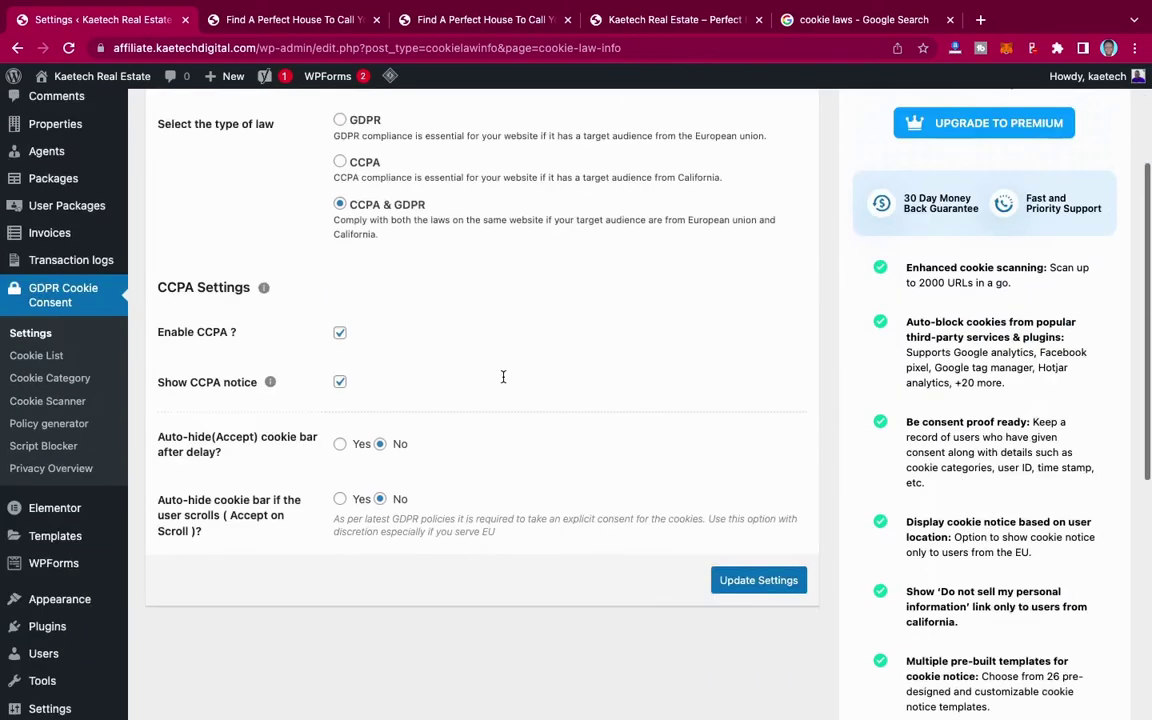
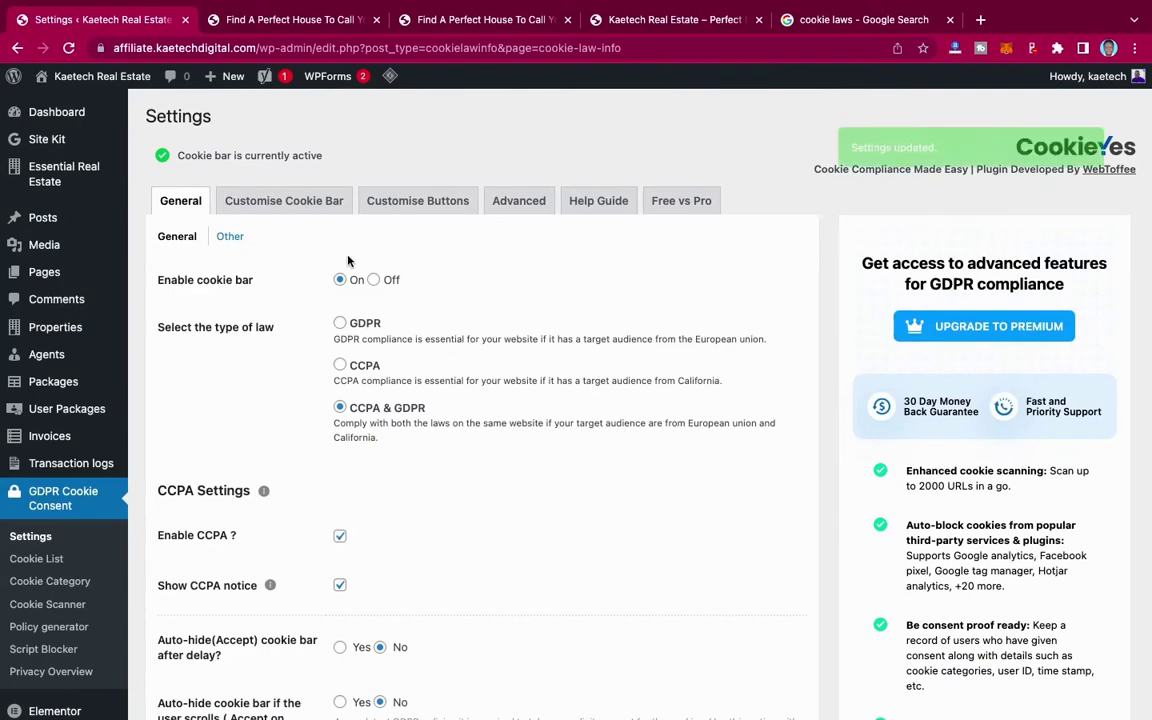
Step: Recheck the general cookie bar settings and view the Other options for reloading after scroll, accept or reject
scroll(449, 362, "down", 1)
scroll(449, 362, "down", 5)
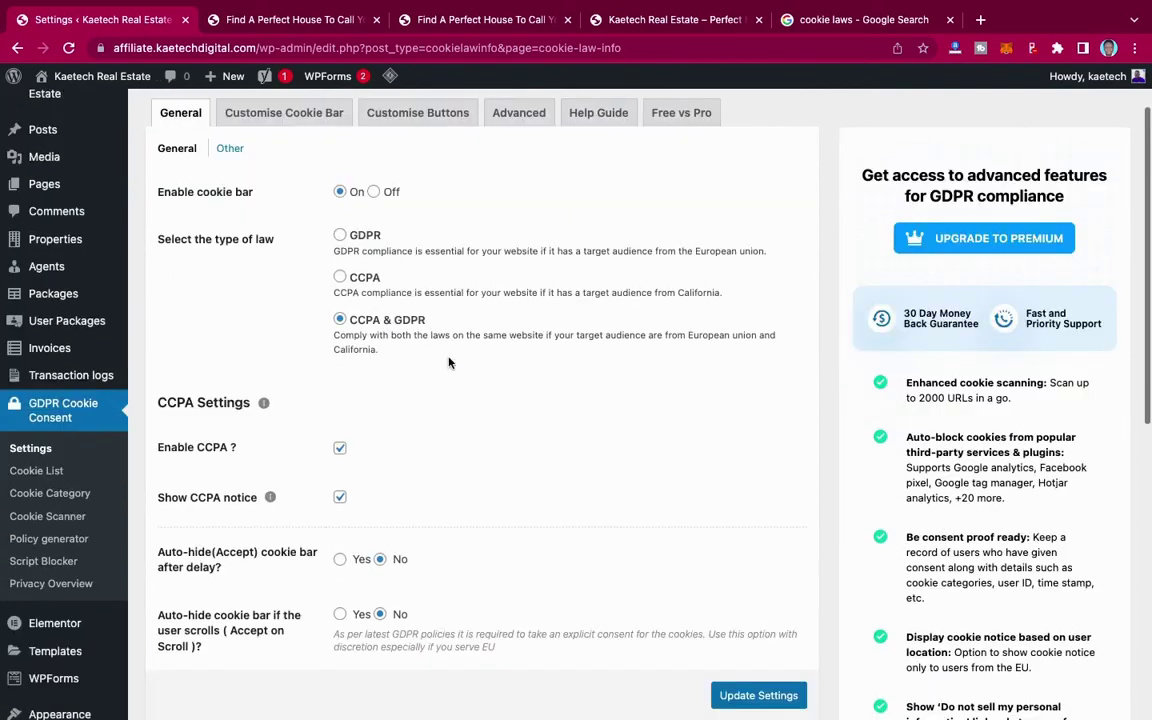
scroll(449, 362, "up", 5)
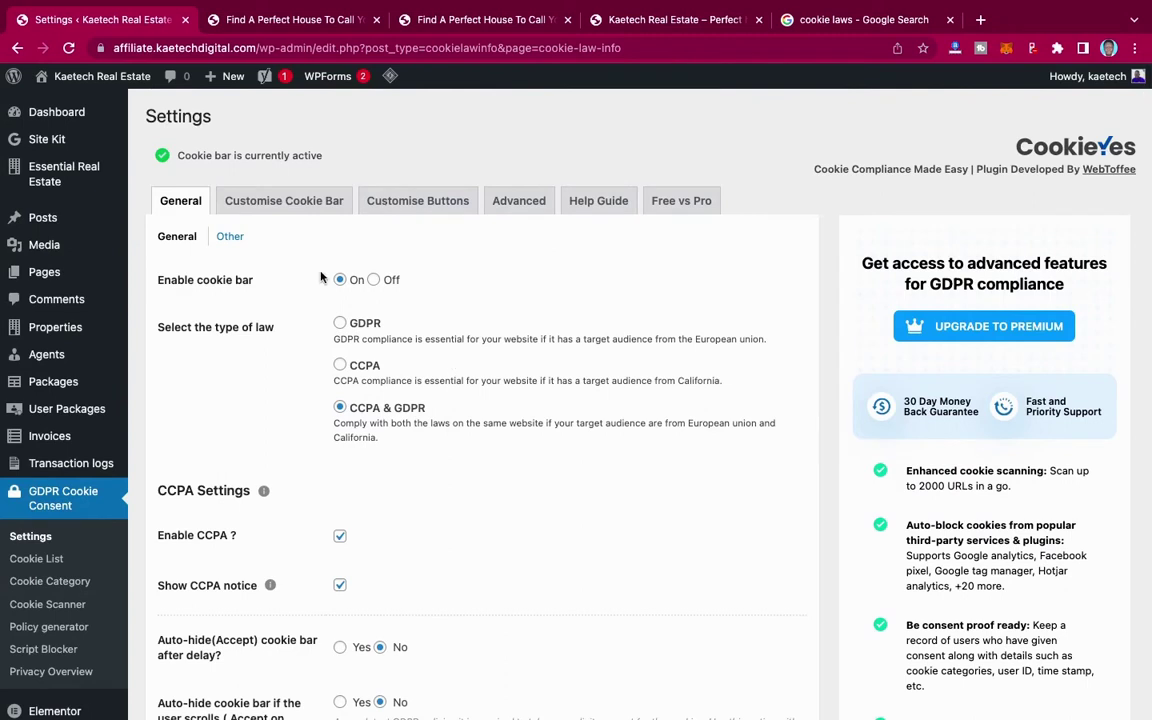
left_click(230, 237)
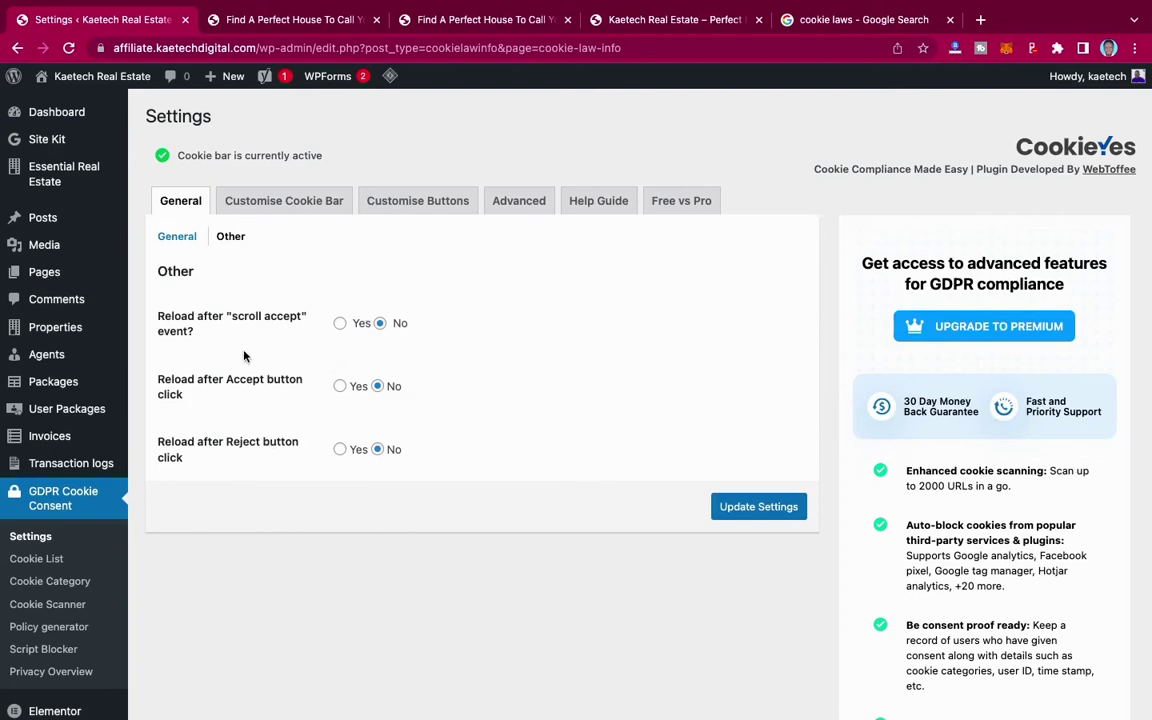
Step: Examine the cookie bar customisation options, including the heading, the wording inside the message code, the colours and the display type
left_click(301, 203)
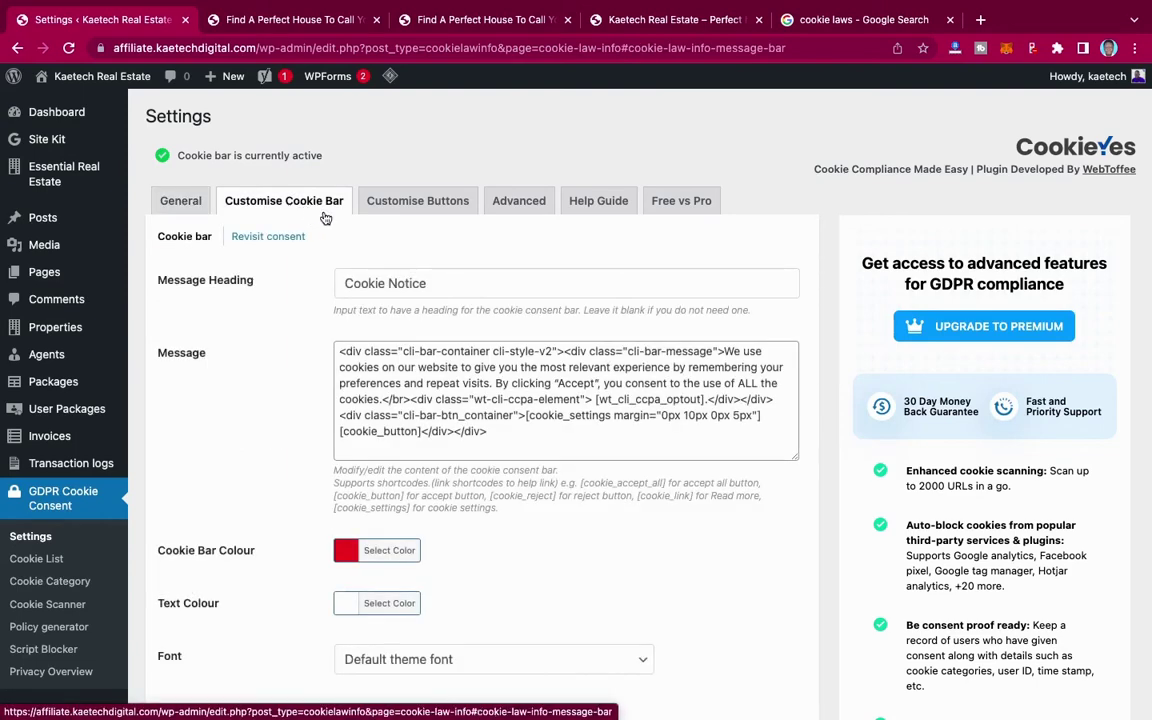
scroll(277, 250, "down", 1)
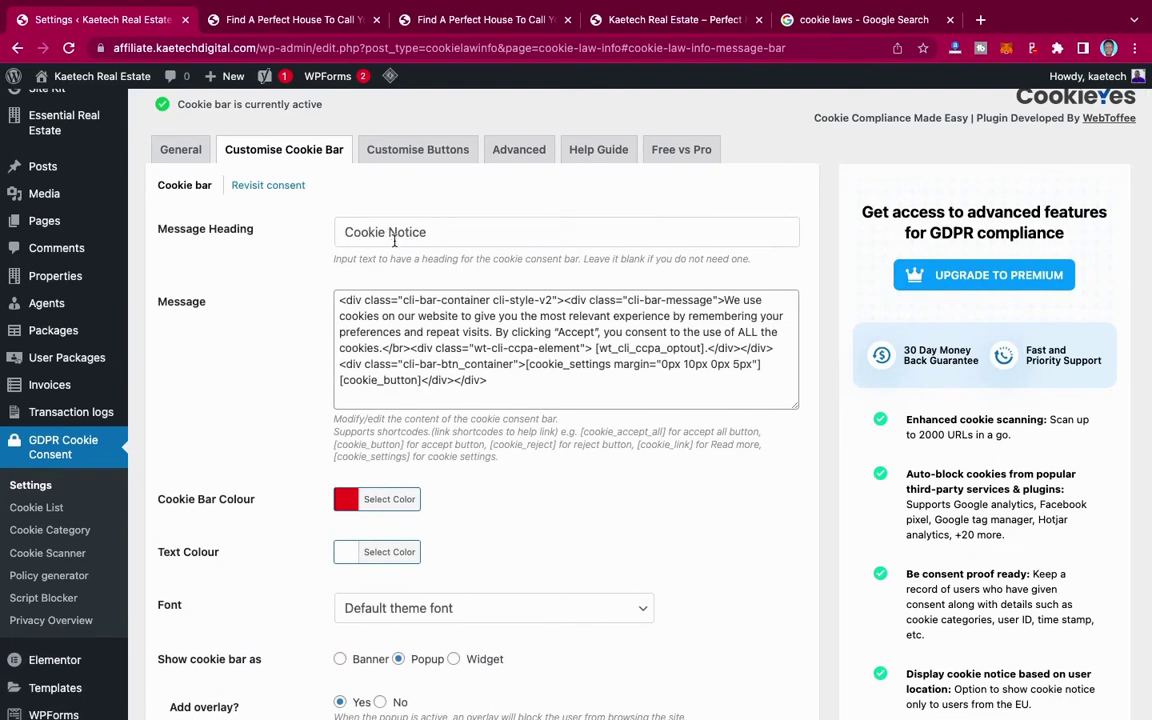
scroll(247, 278, "down", 2)
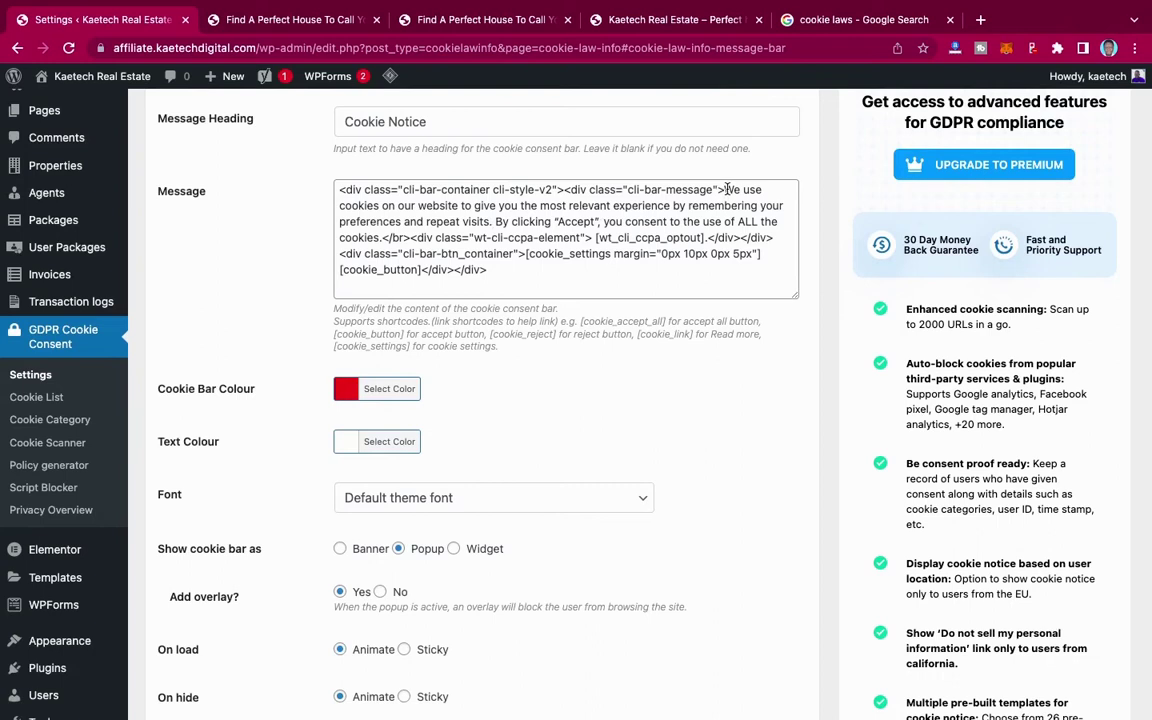
left_click(725, 189)
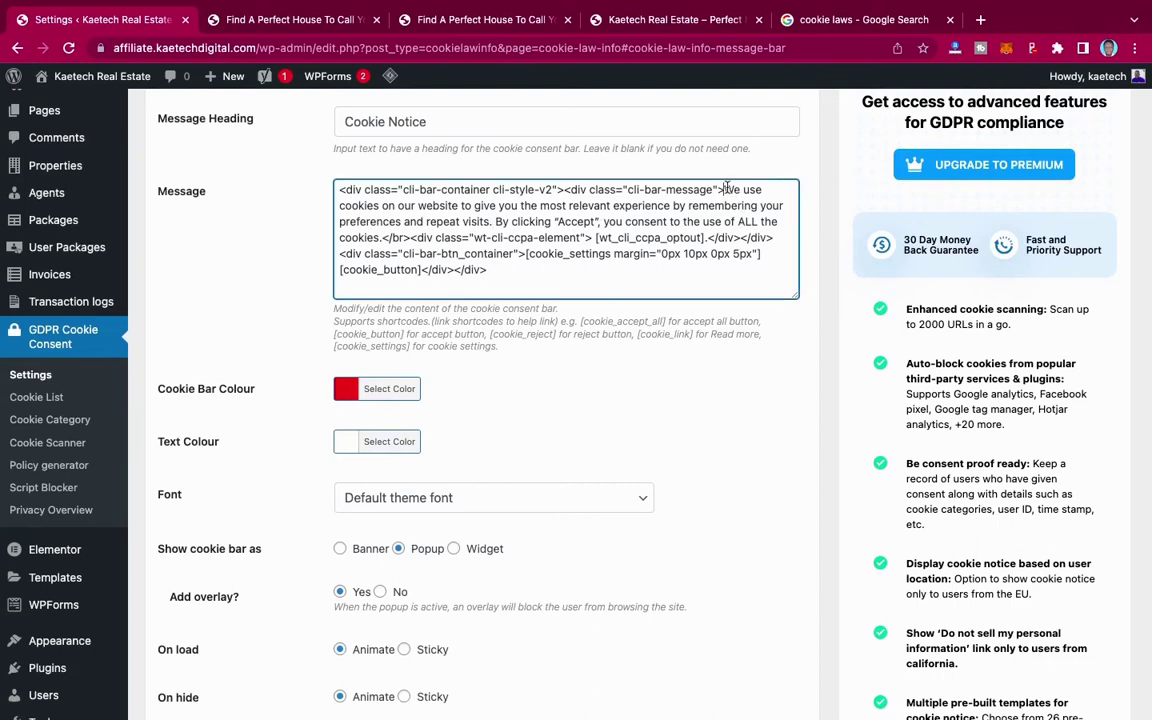
left_click_drag(725, 189, 745, 221)
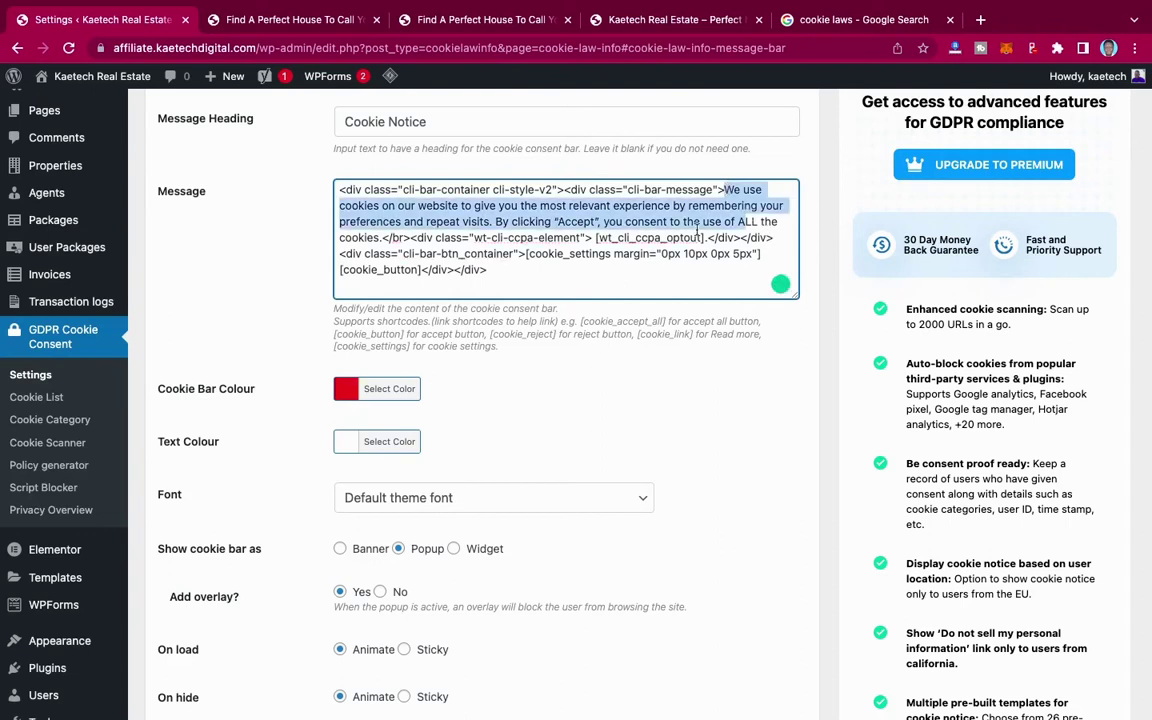
left_click(376, 237)
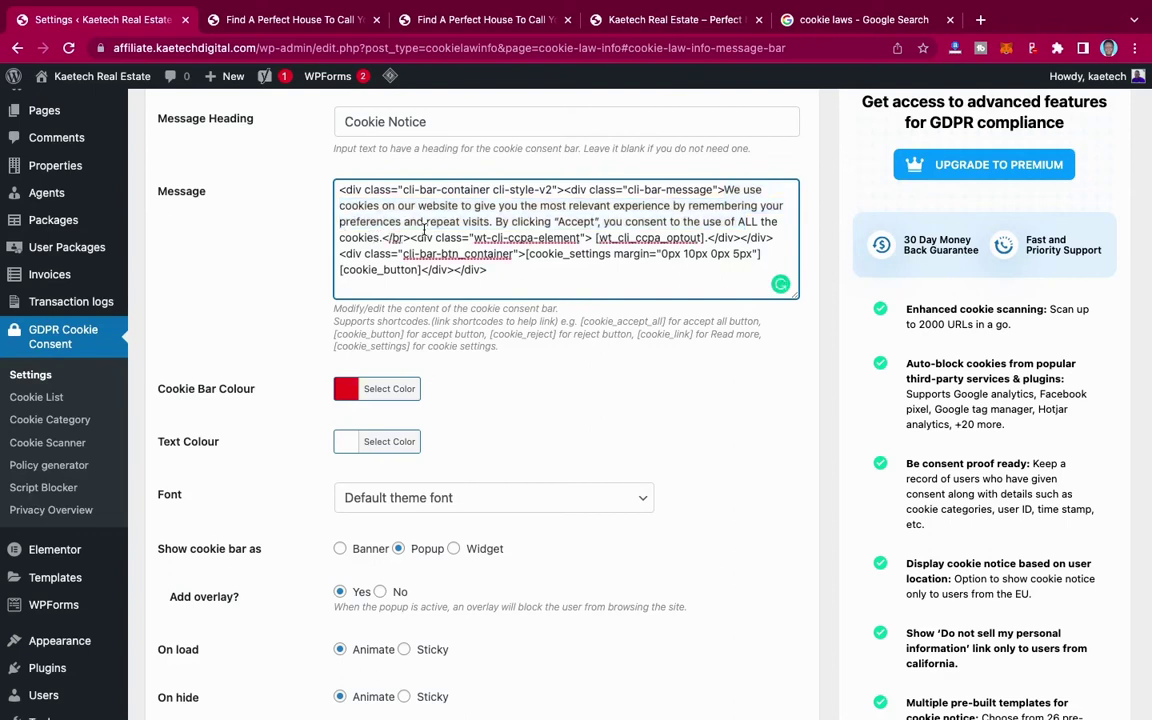
scroll(409, 365, "down", 2)
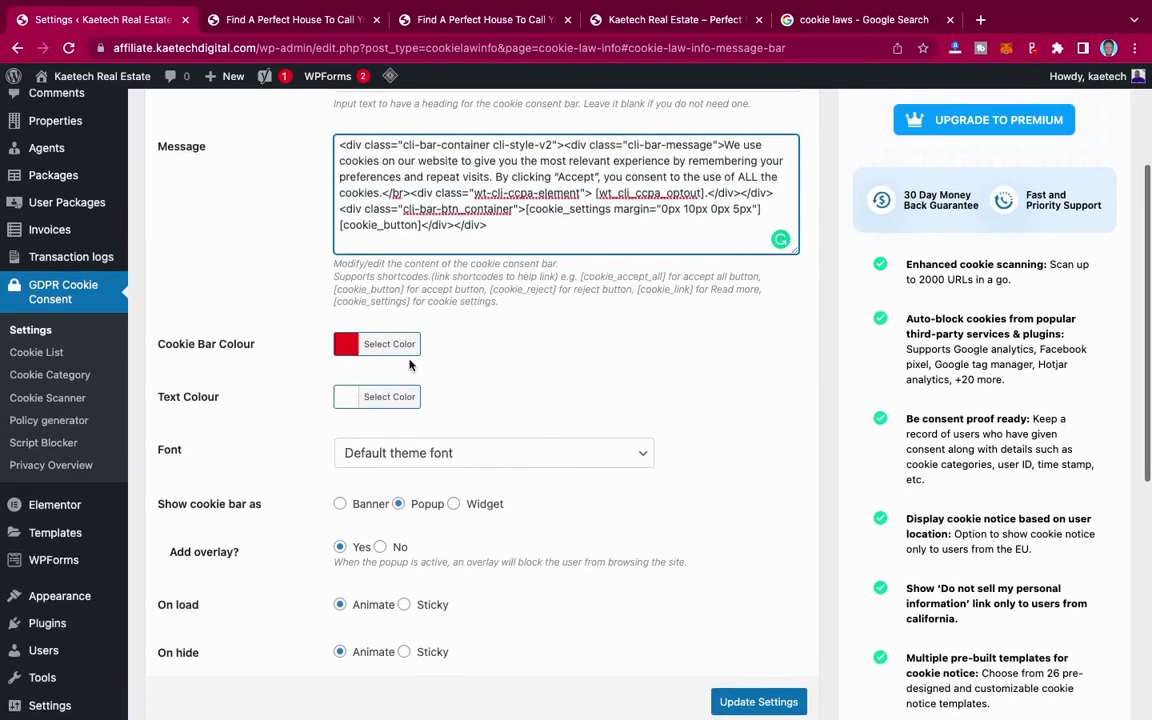
scroll(409, 365, "up", 1)
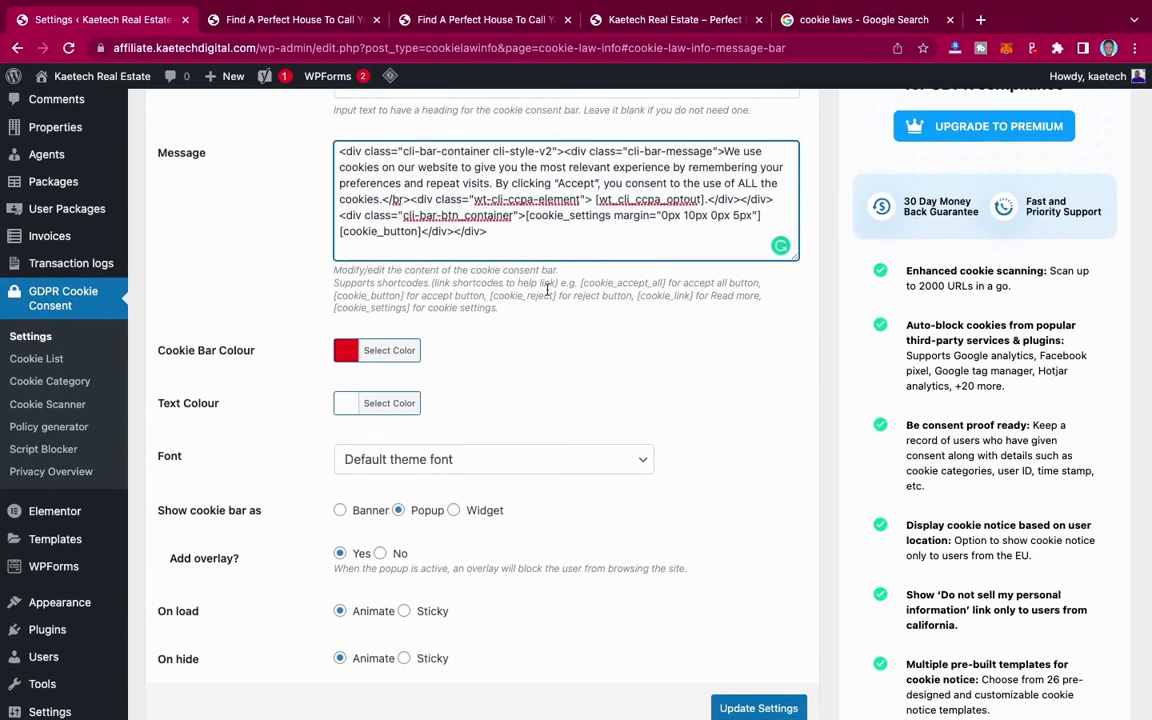
Step: Examine the cookie bar's colour settings and the list of available fonts
scroll(555, 316, "down", 3)
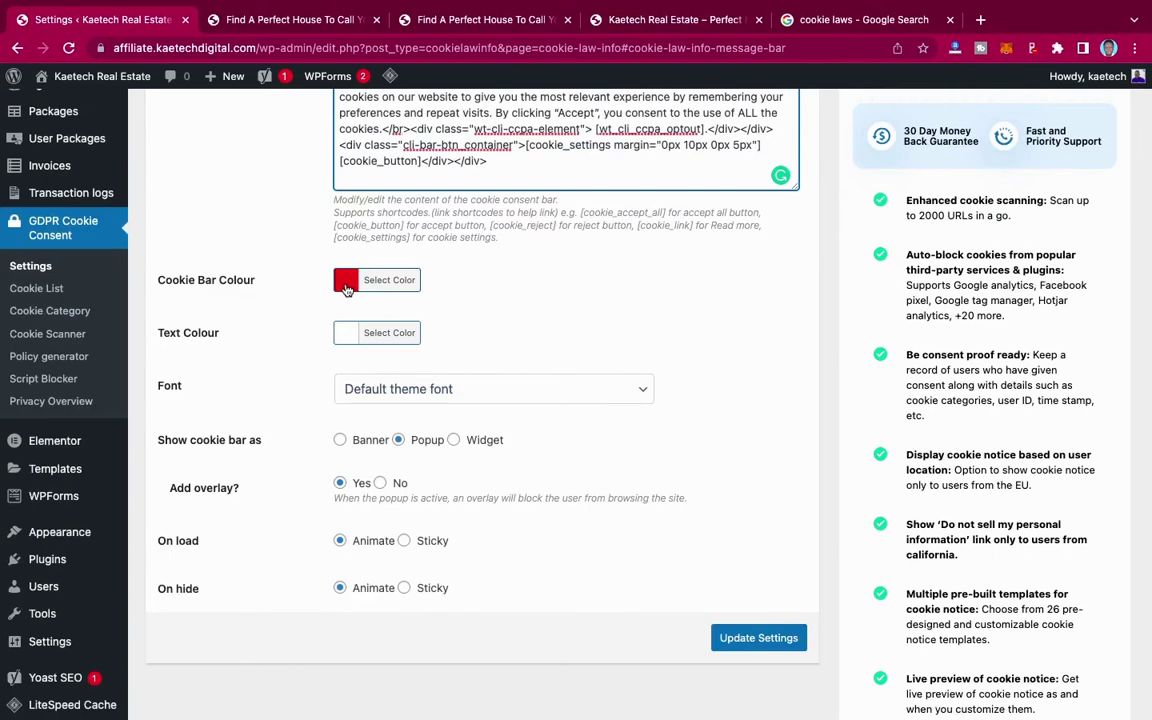
scroll(285, 370, "down", 1)
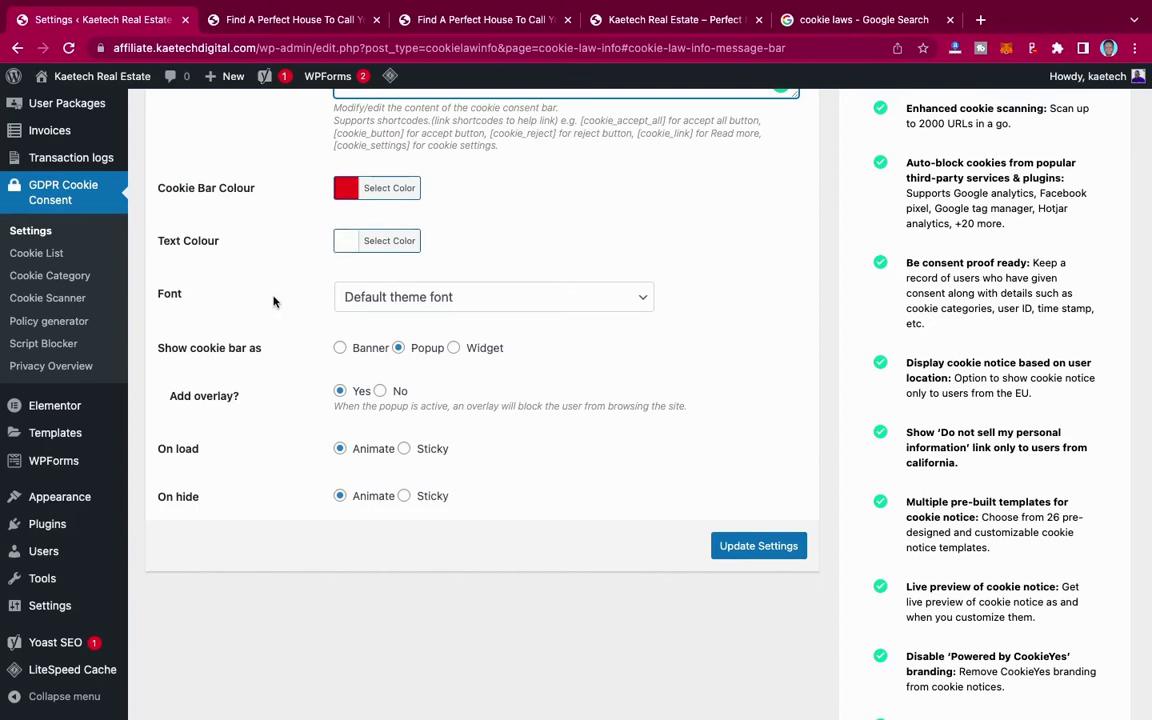
scroll(273, 301, "down", 1)
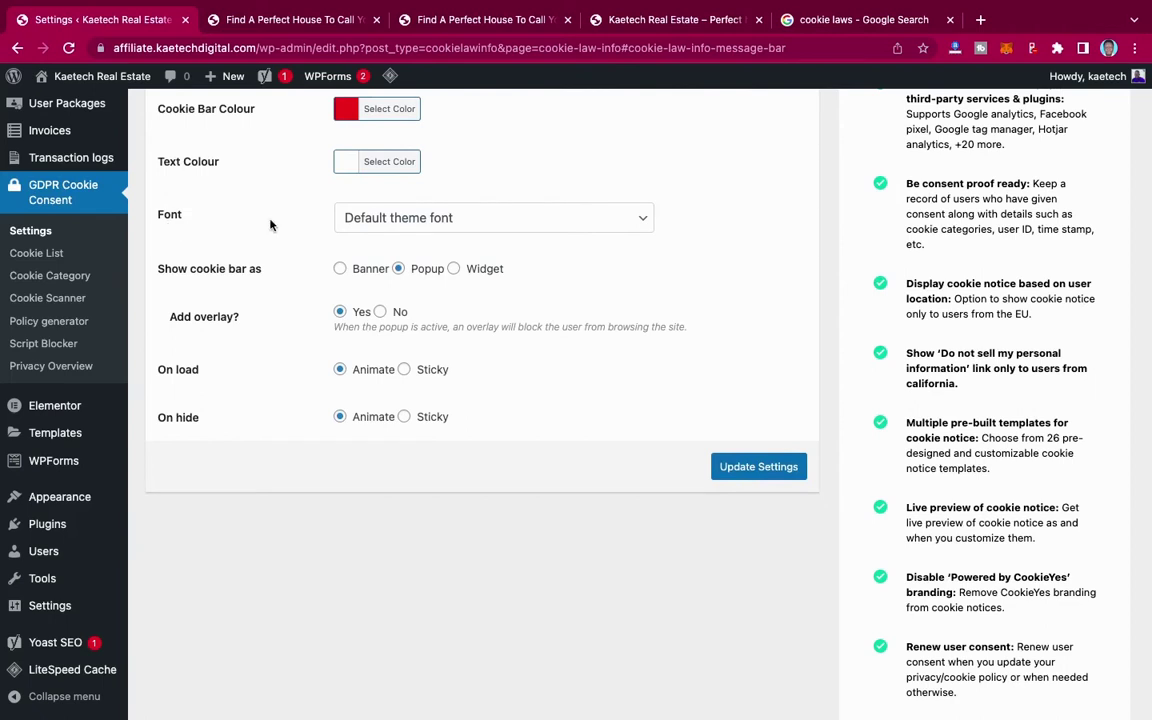
left_click(356, 227)
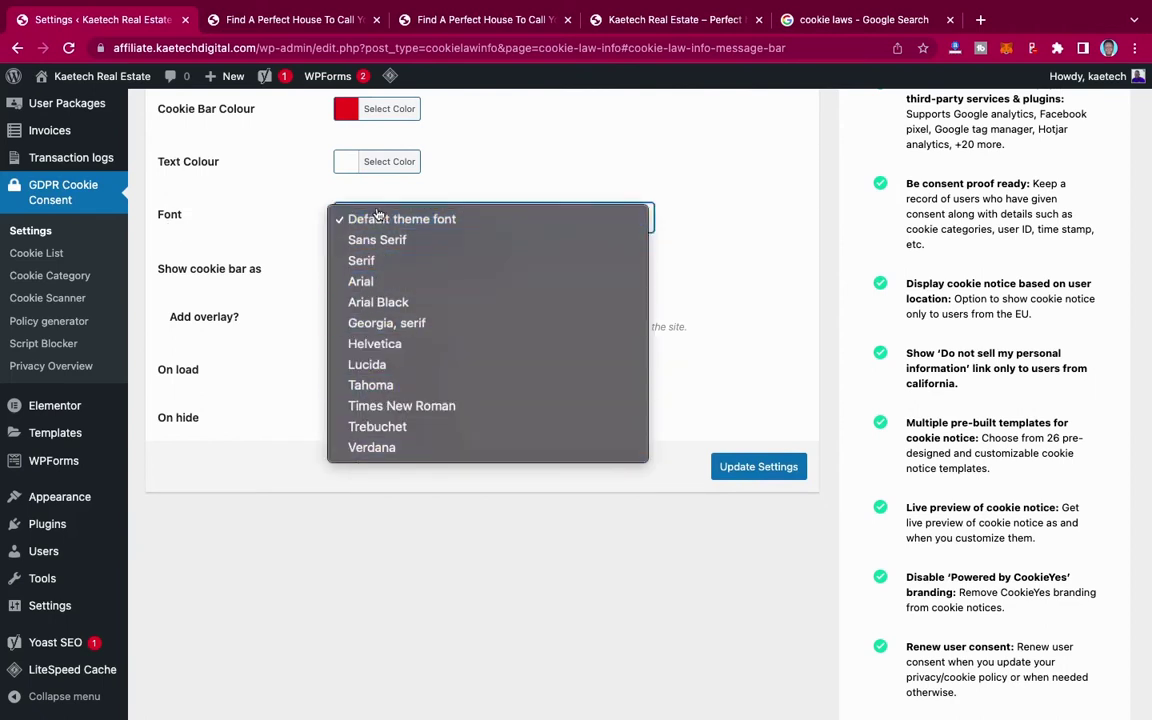
left_click(280, 238)
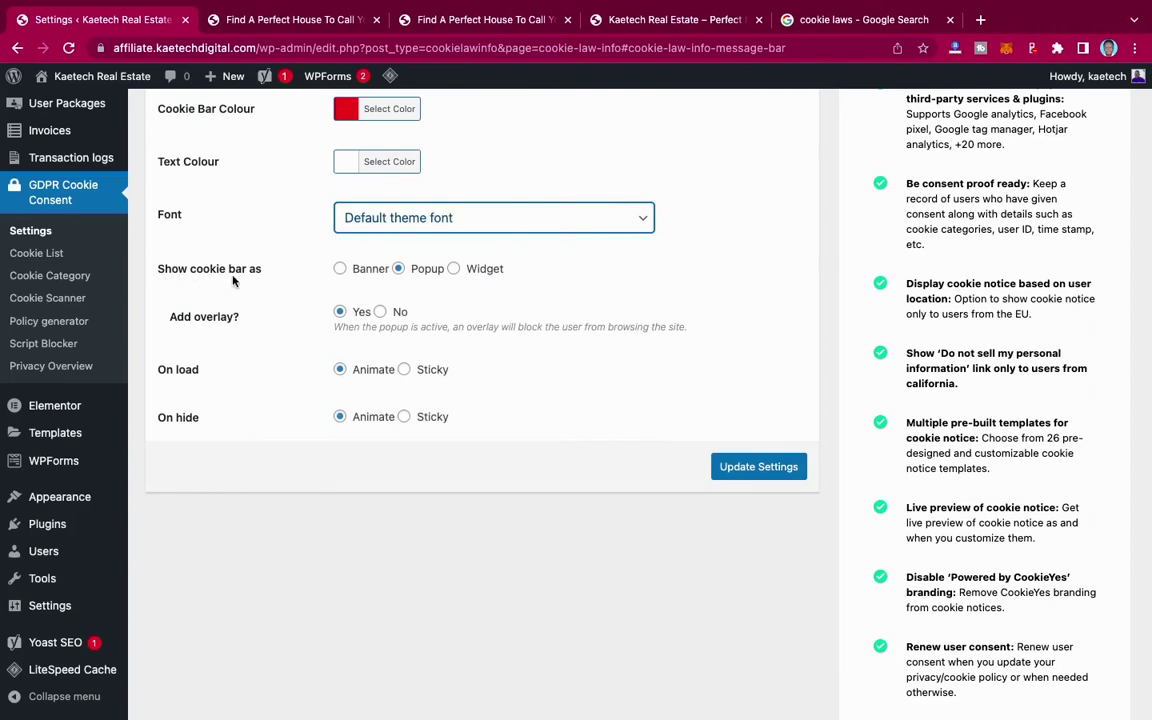
Step: Compare the Banner and Widget display types, set the cookie bar to show as Popup, and update the settings
left_click(340, 269)
left_click(399, 270)
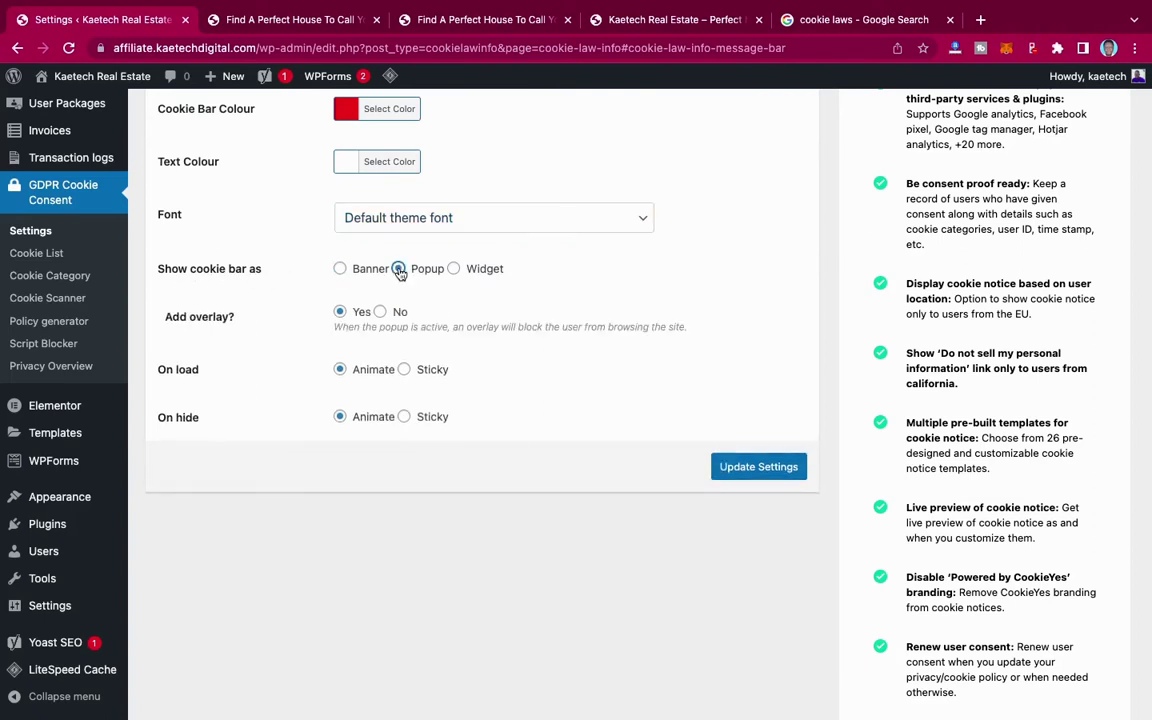
left_click(454, 269)
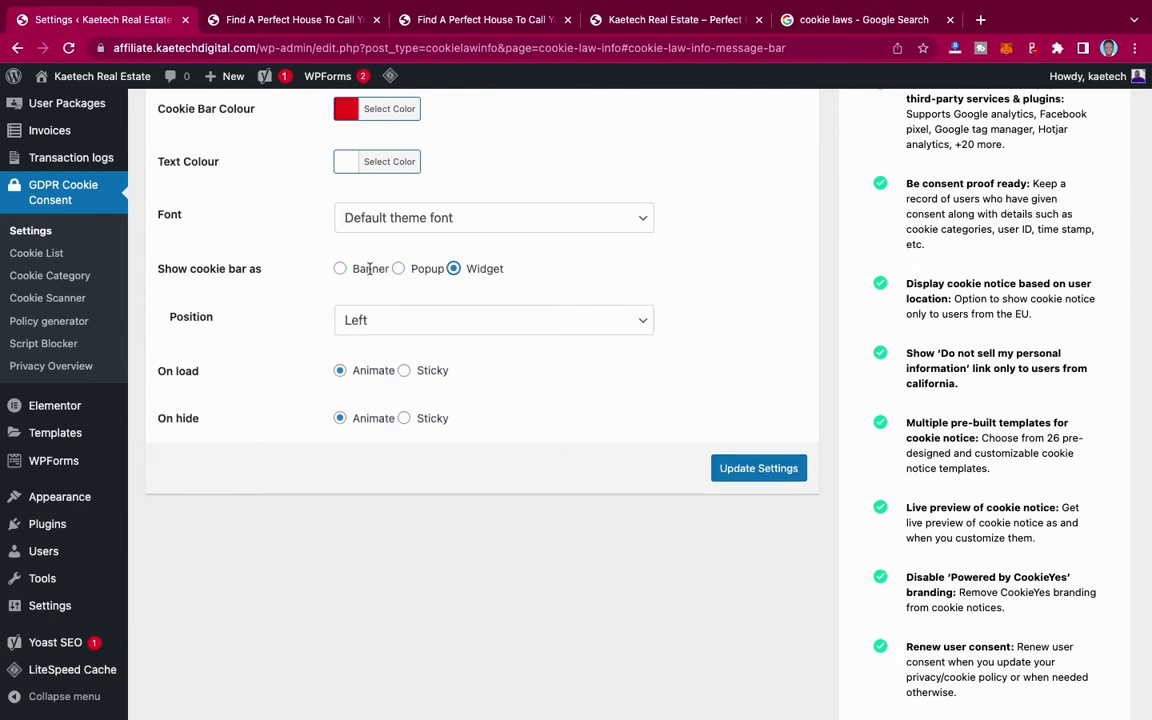
left_click(340, 269)
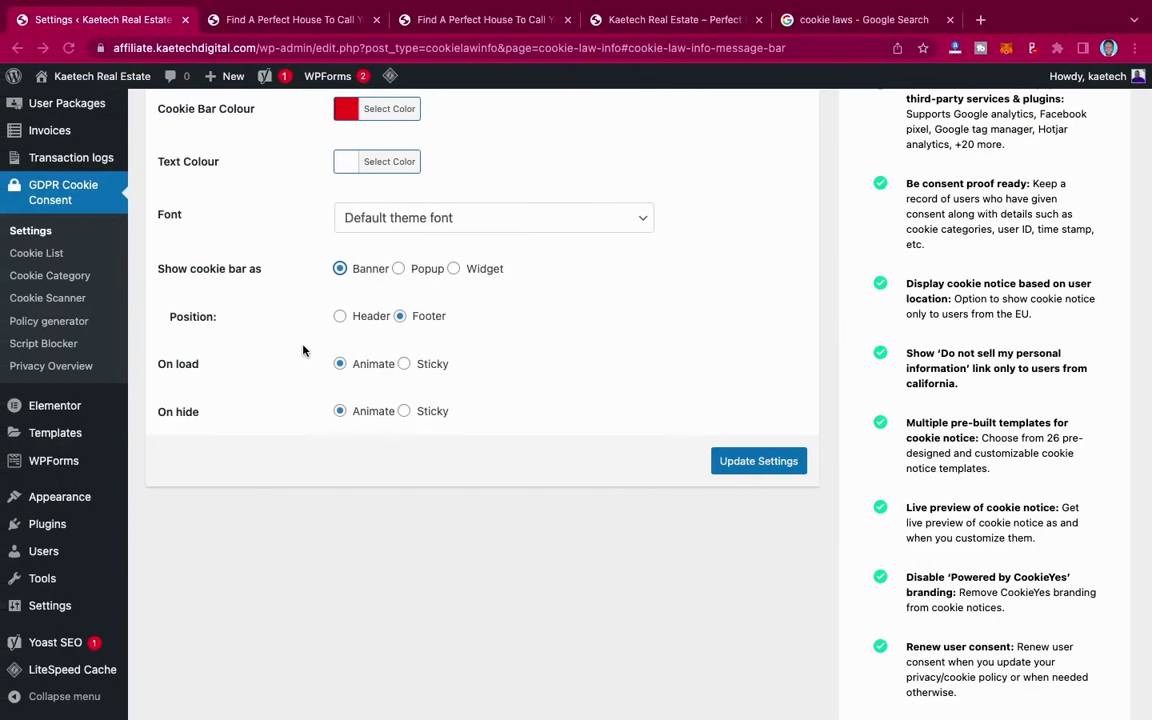
left_click(398, 268)
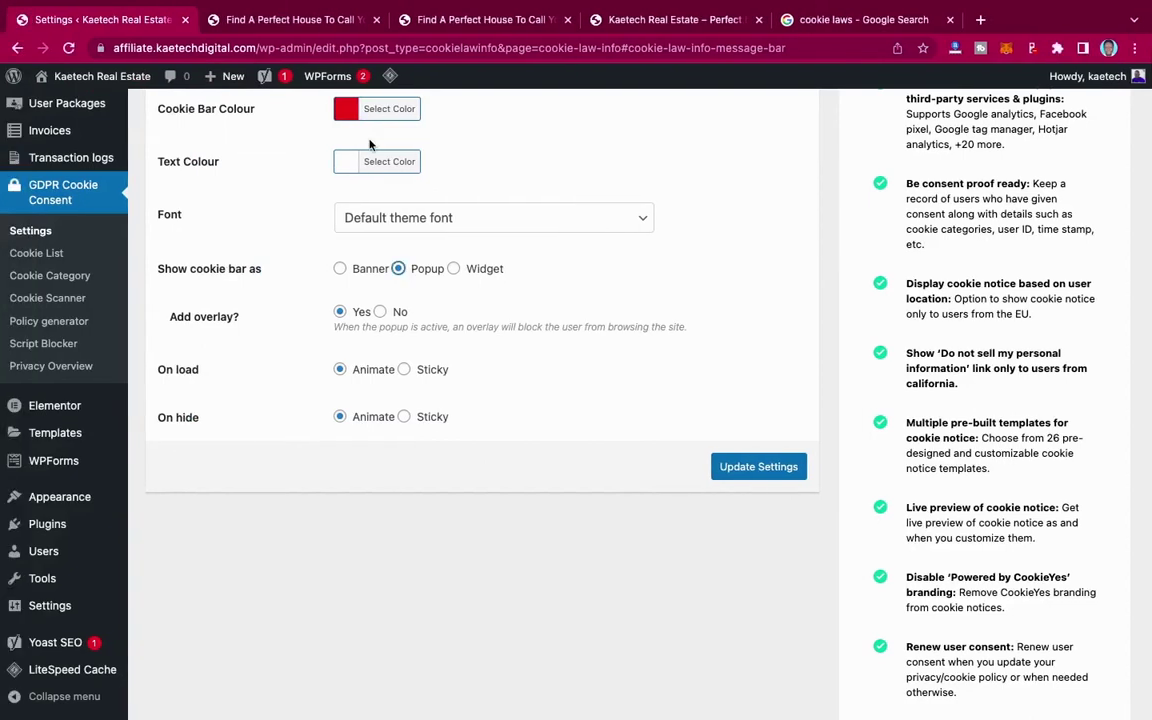
left_click(743, 467)
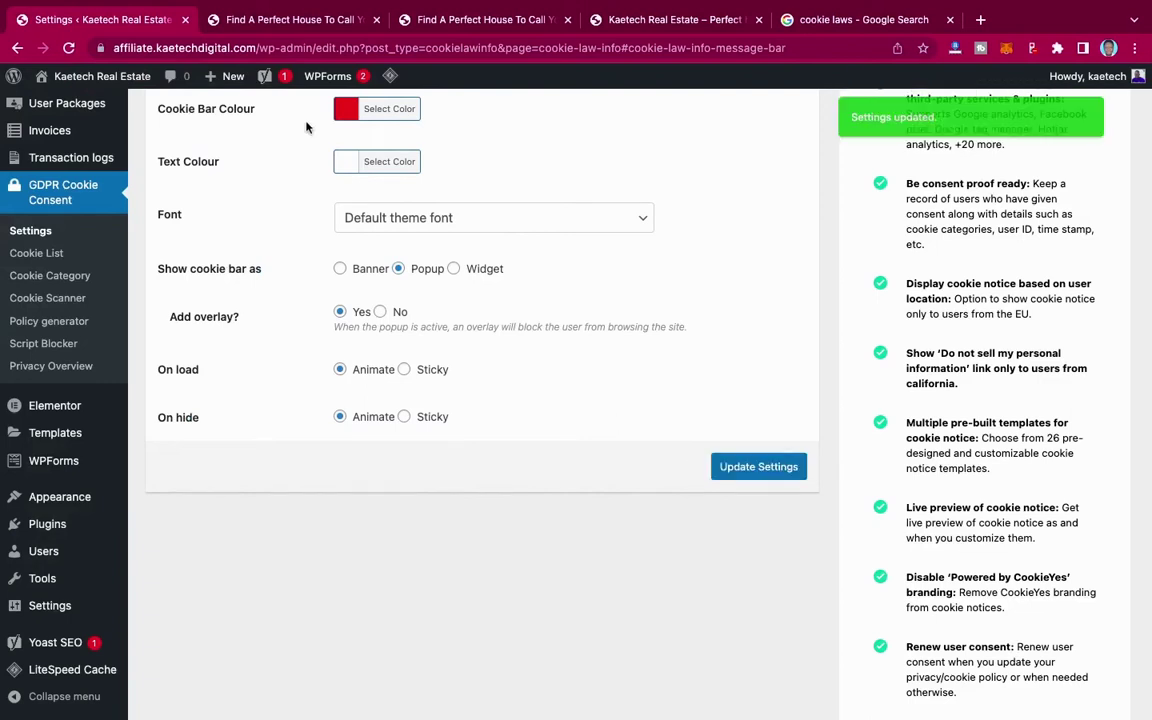
left_click(257, 48)
left_click(257, 48)
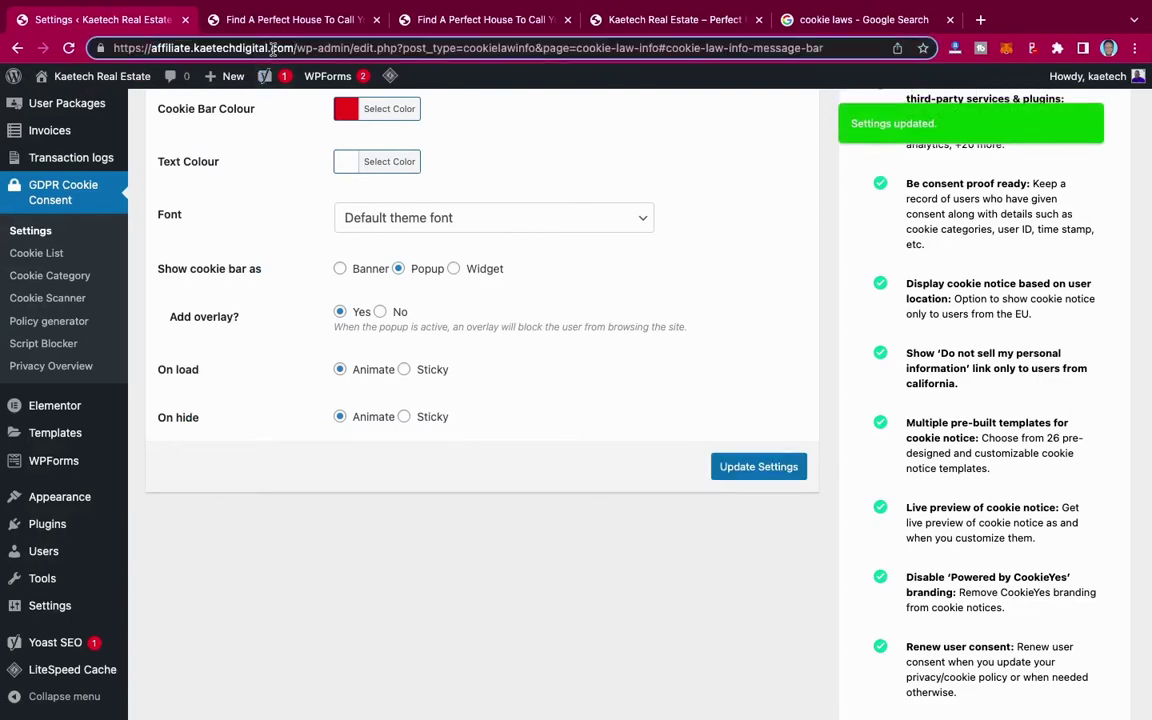
left_click_drag(295, 48, 42, 48)
key("super+c")
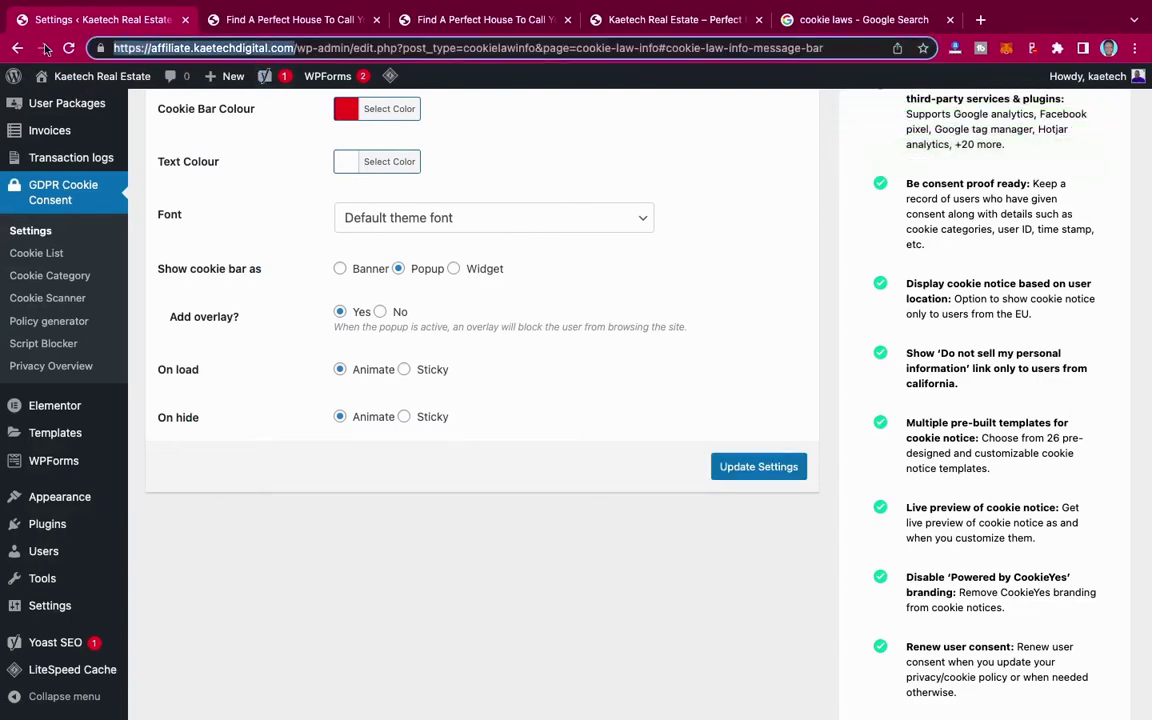
key("ctrl+Right")
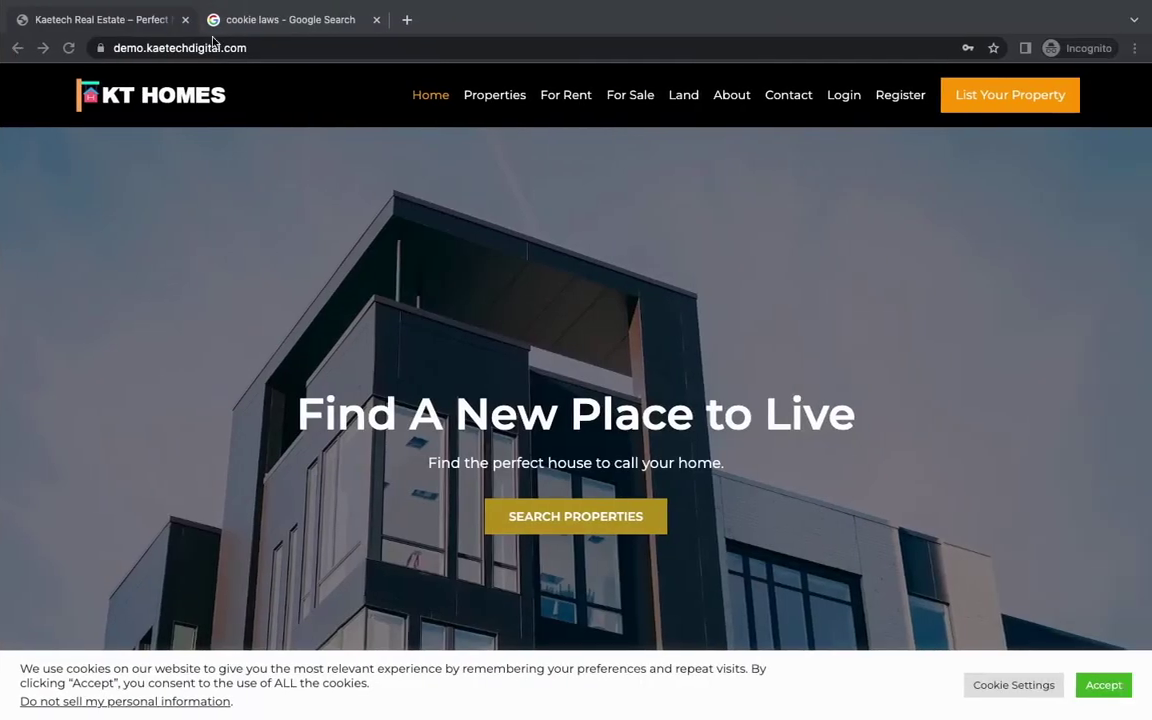
left_click(275, 48)
key("super+v")
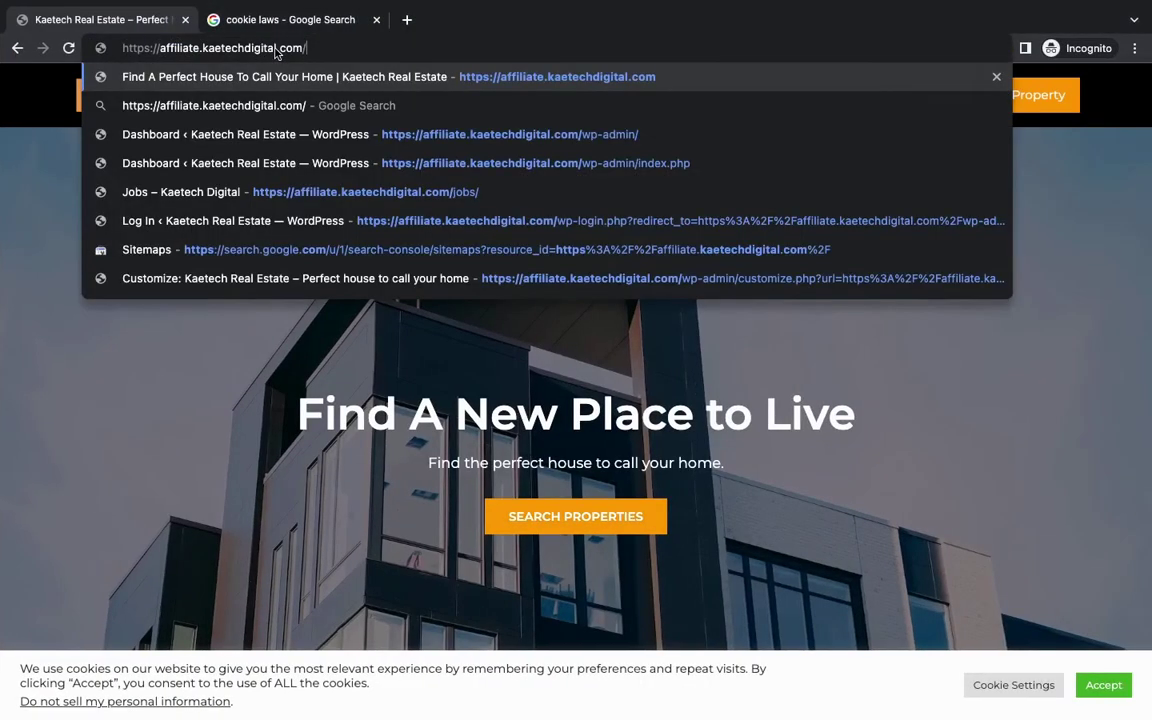
key("Return")
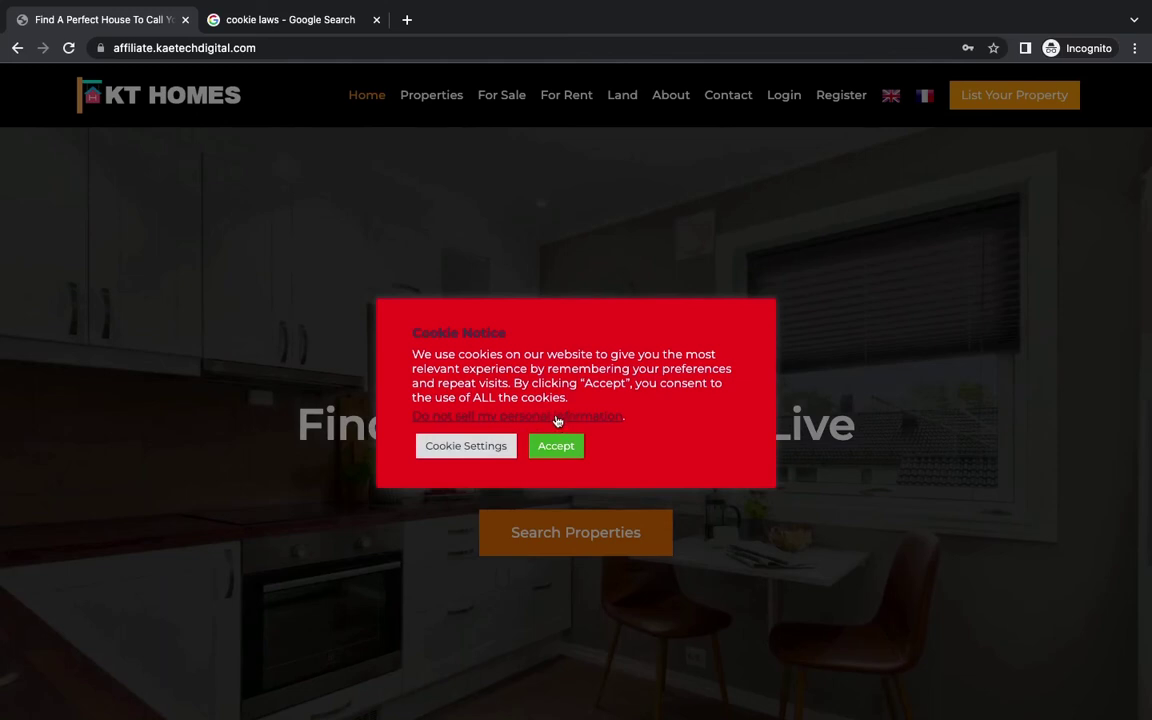
Step: Return to the plugin settings and examine the Accept All button's customisation options for text, colours, action and size
key("ctrl+Left")
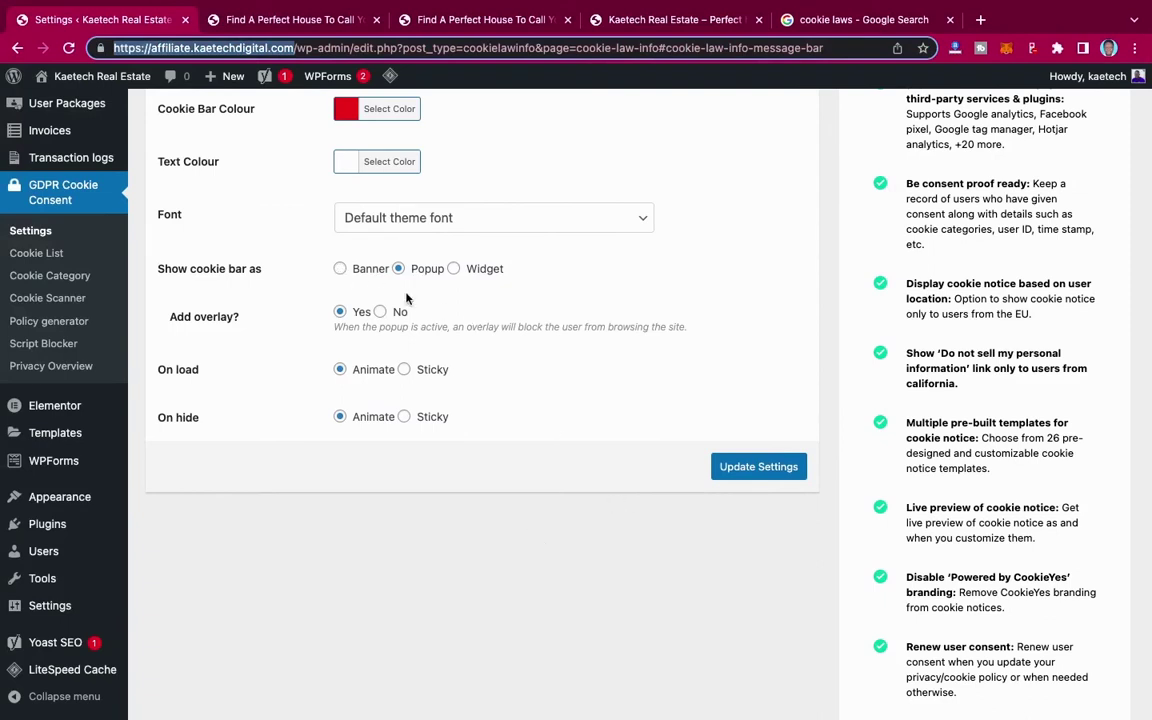
scroll(606, 275, "up", 3)
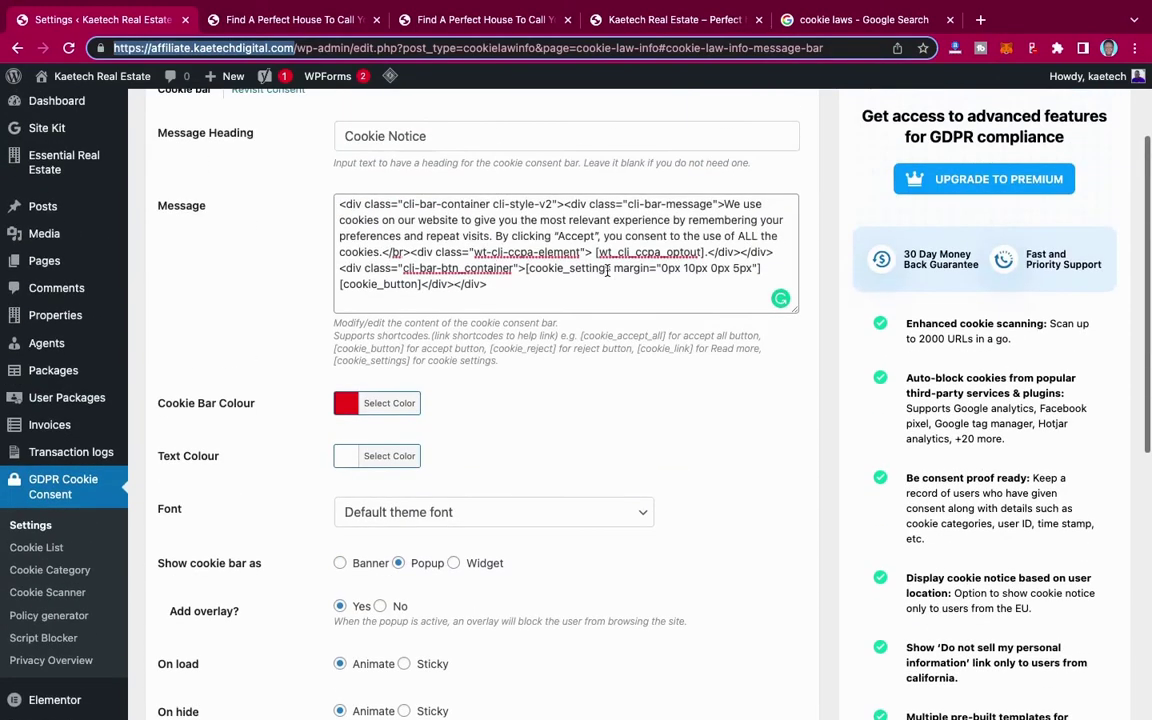
scroll(606, 275, "down", 2)
scroll(606, 275, "down", 1)
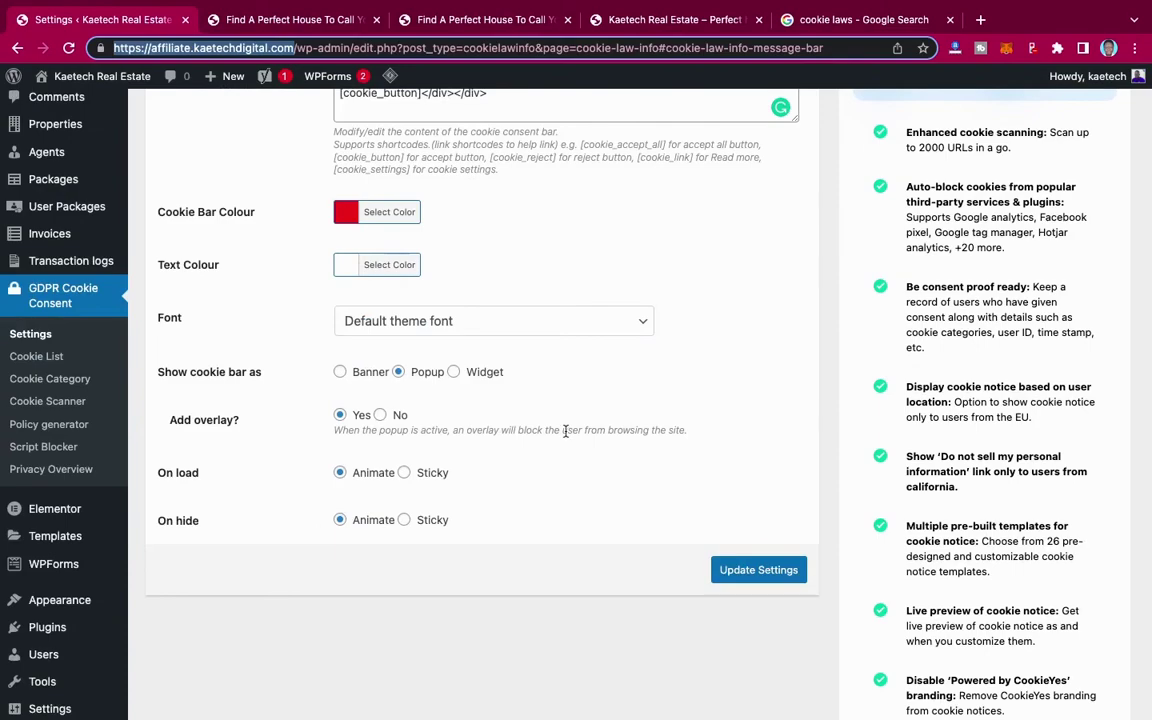
scroll(565, 431, "up", 5)
scroll(565, 431, "down", 5)
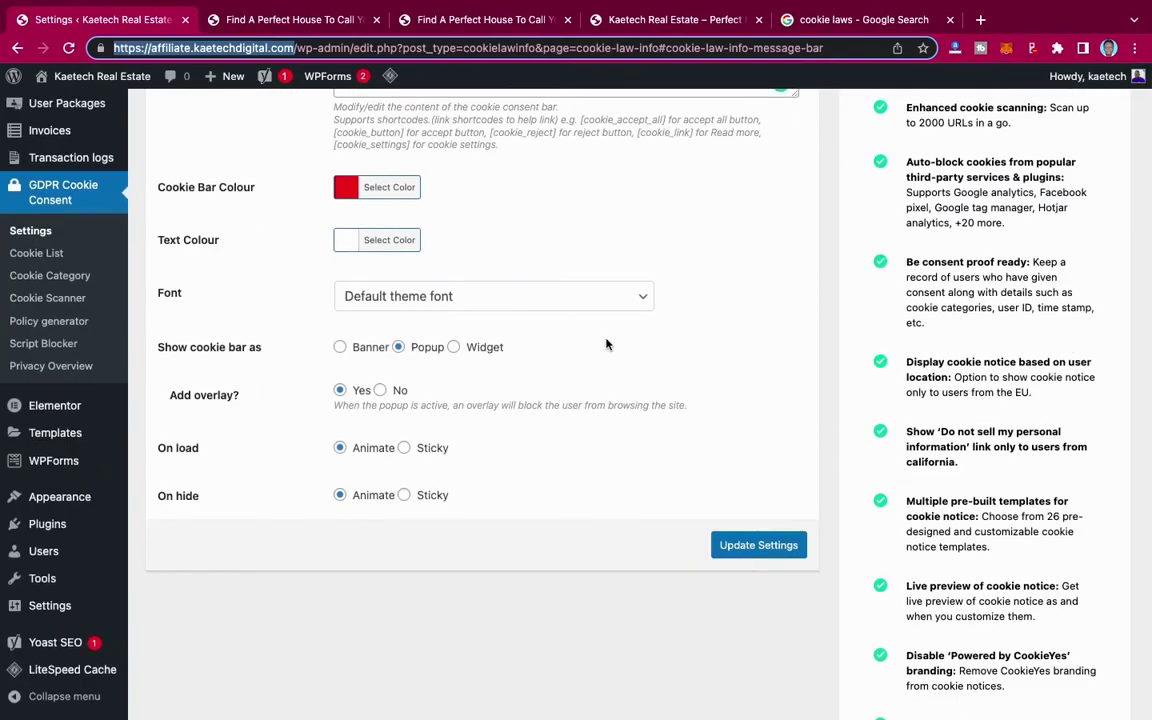
scroll(606, 320, "up", 5)
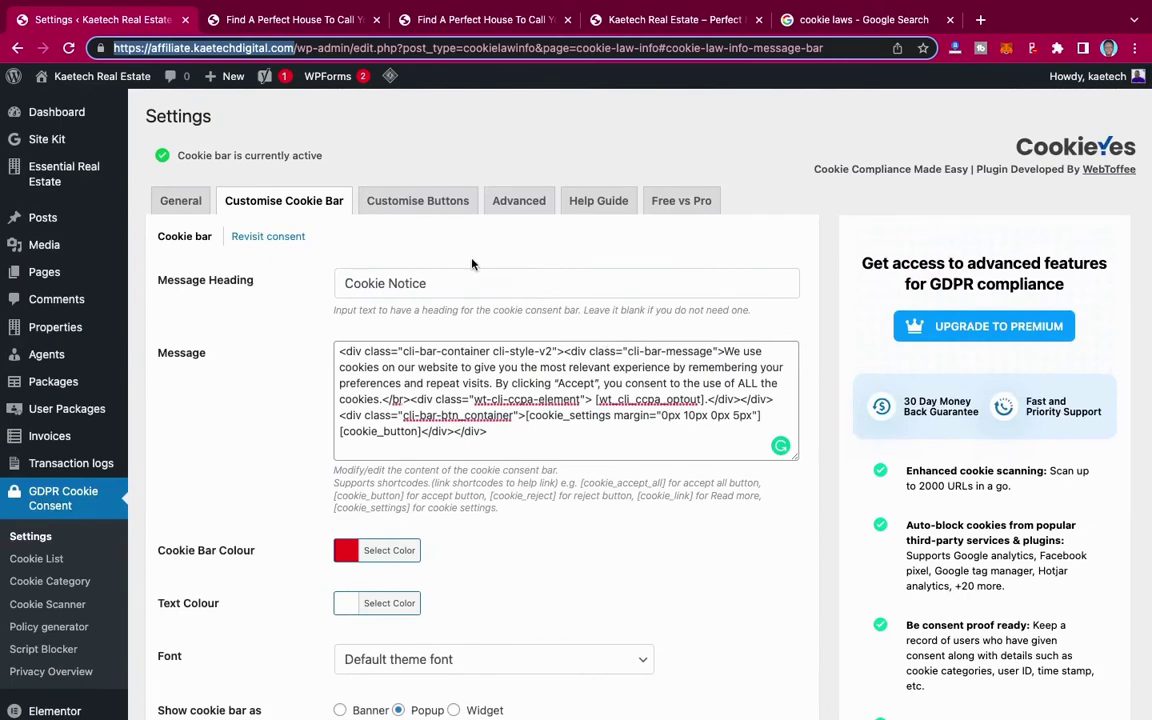
left_click(416, 208)
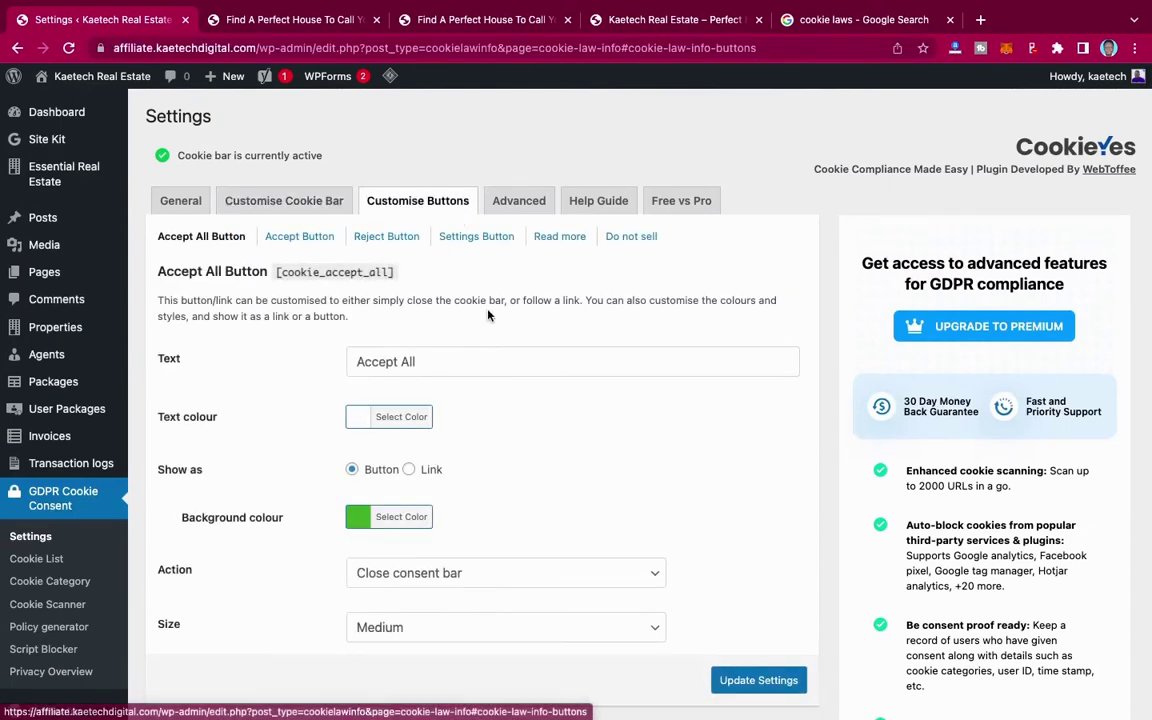
scroll(471, 453, "down", 3)
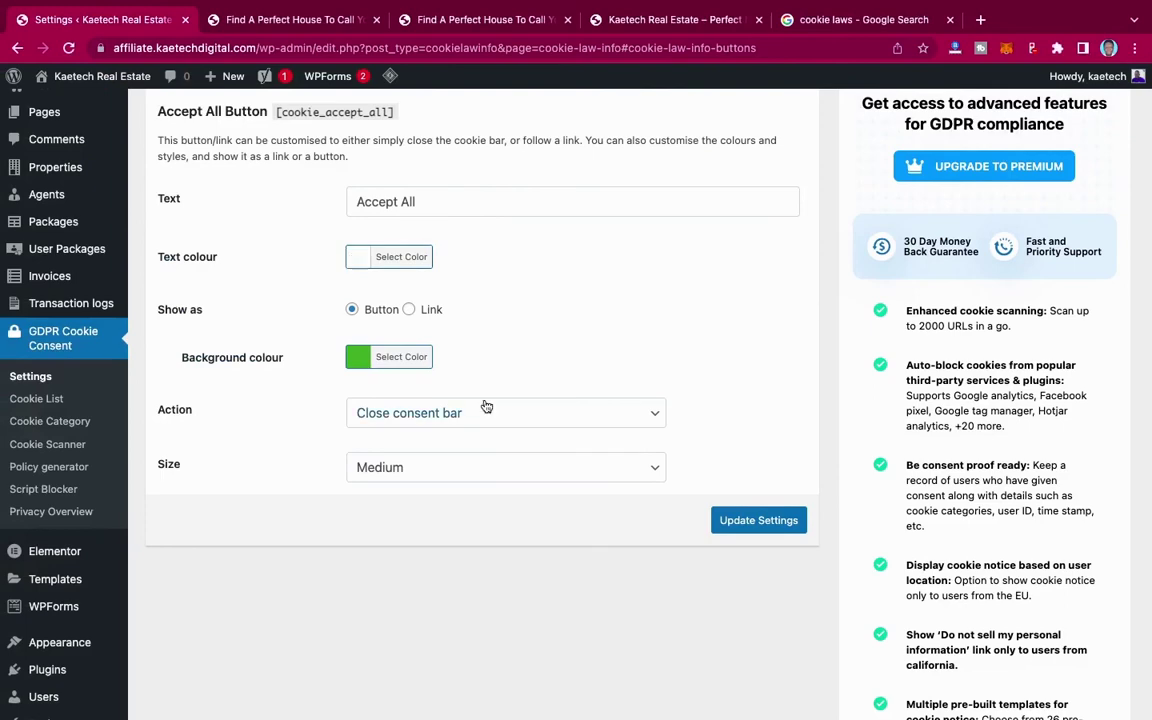
scroll(507, 329, "up", 3)
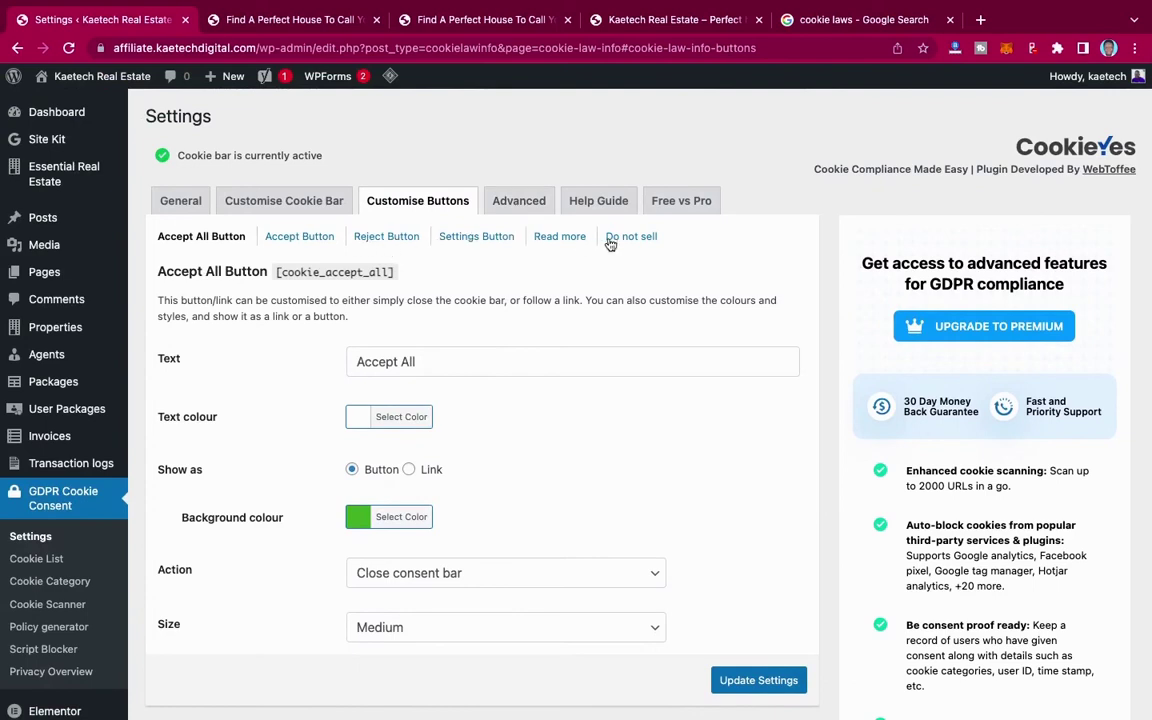
Step: View the plugin's advanced settings, the shortcode help guide and the free versus premium feature comparison
left_click(514, 203)
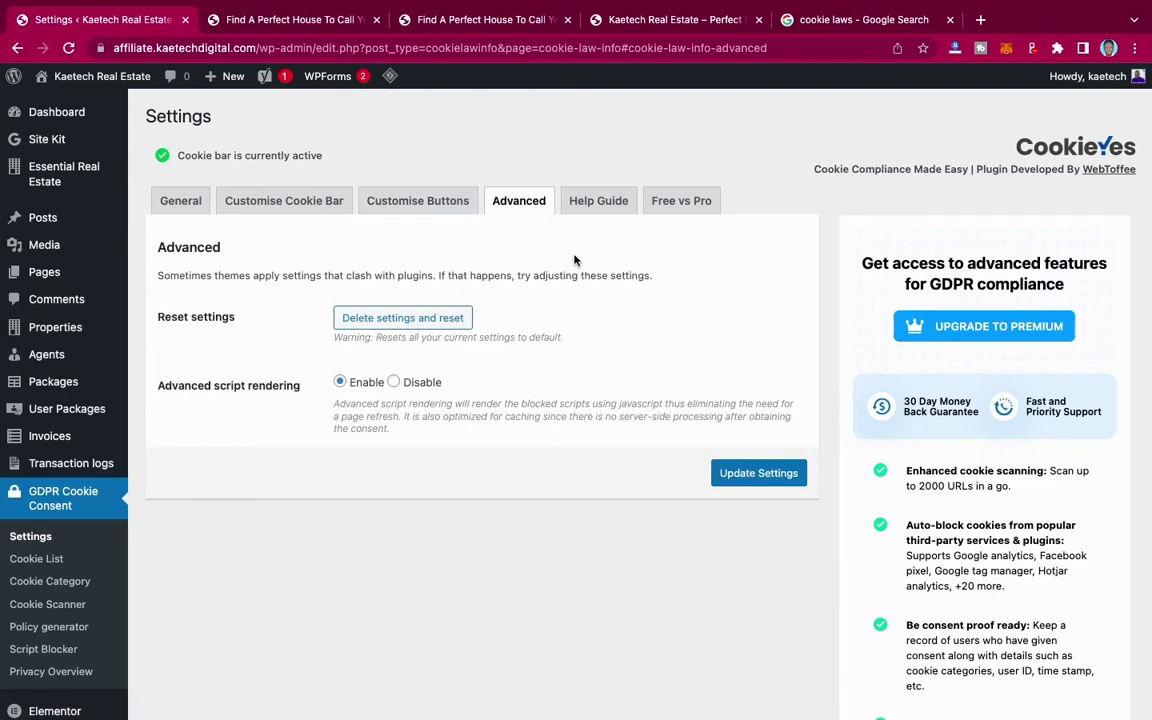
left_click(600, 200)
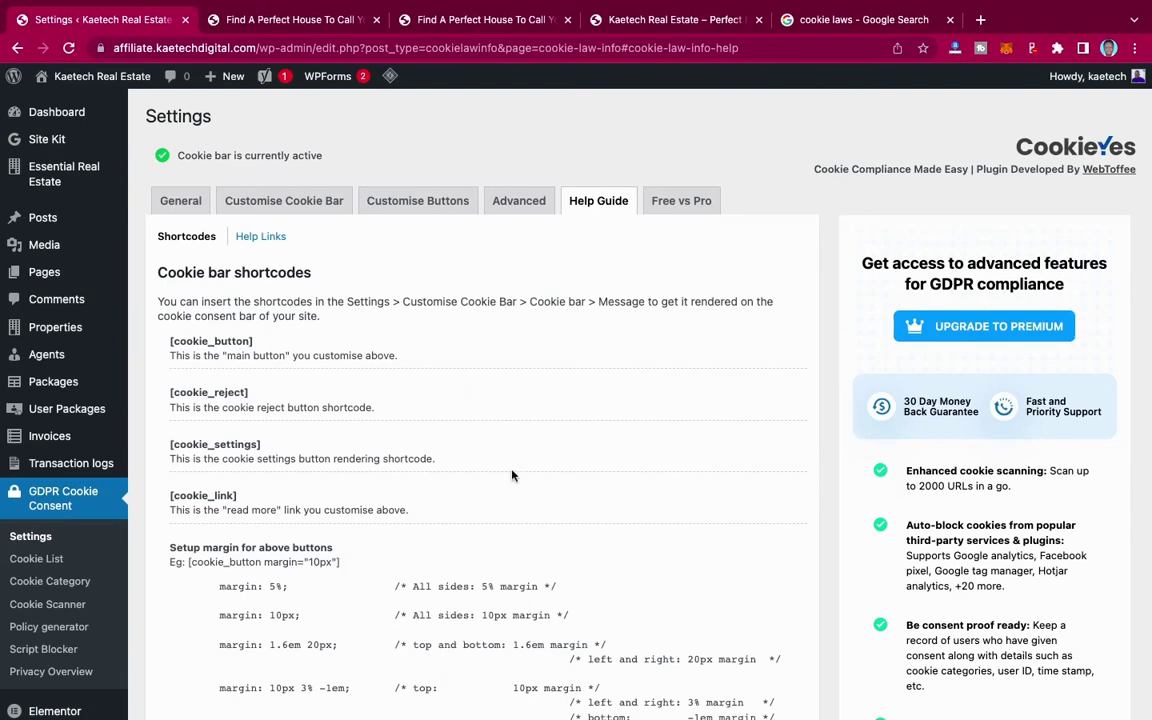
left_click(683, 212)
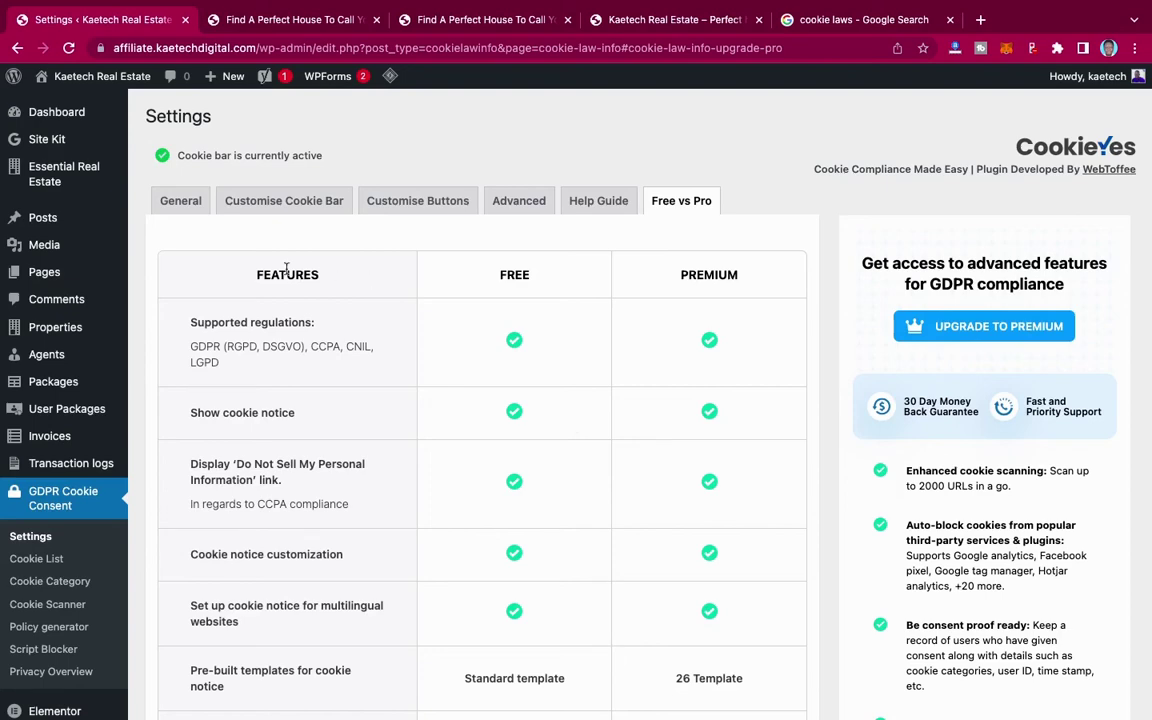
scroll(301, 358, "down", 5)
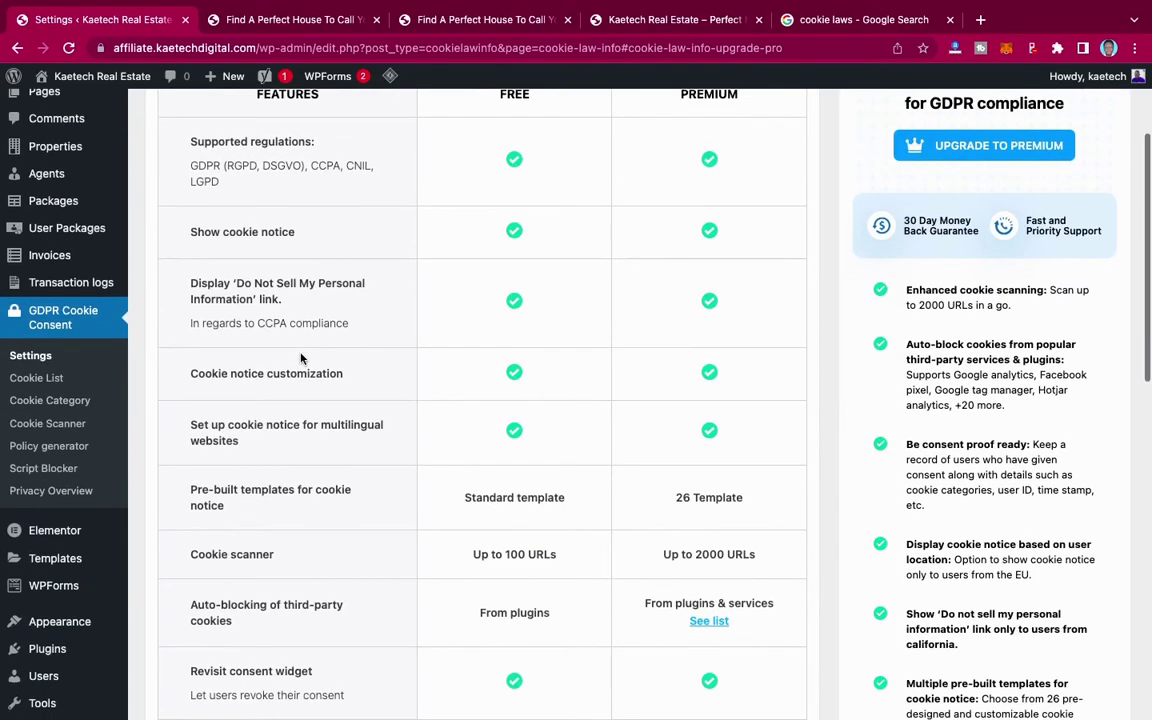
scroll(301, 358, "down", 1)
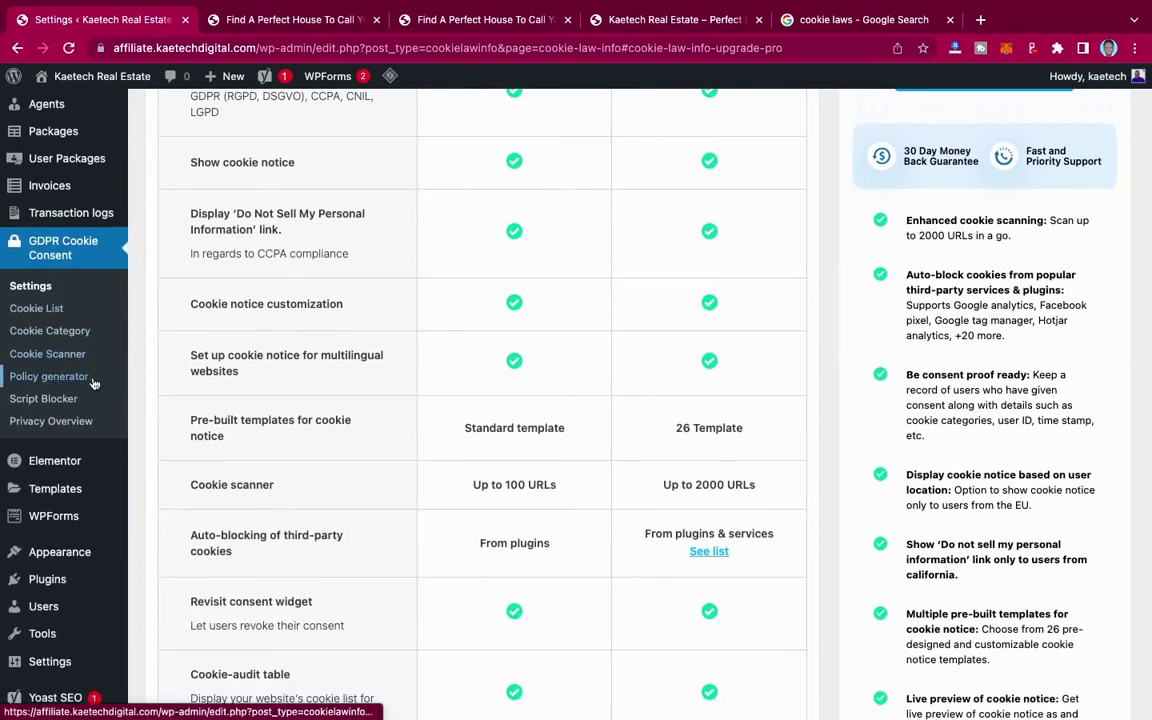
Step: Open the Policy generator and read each cookie policy section, from the description of cookies to controlling the cookie preferences
left_click(49, 380)
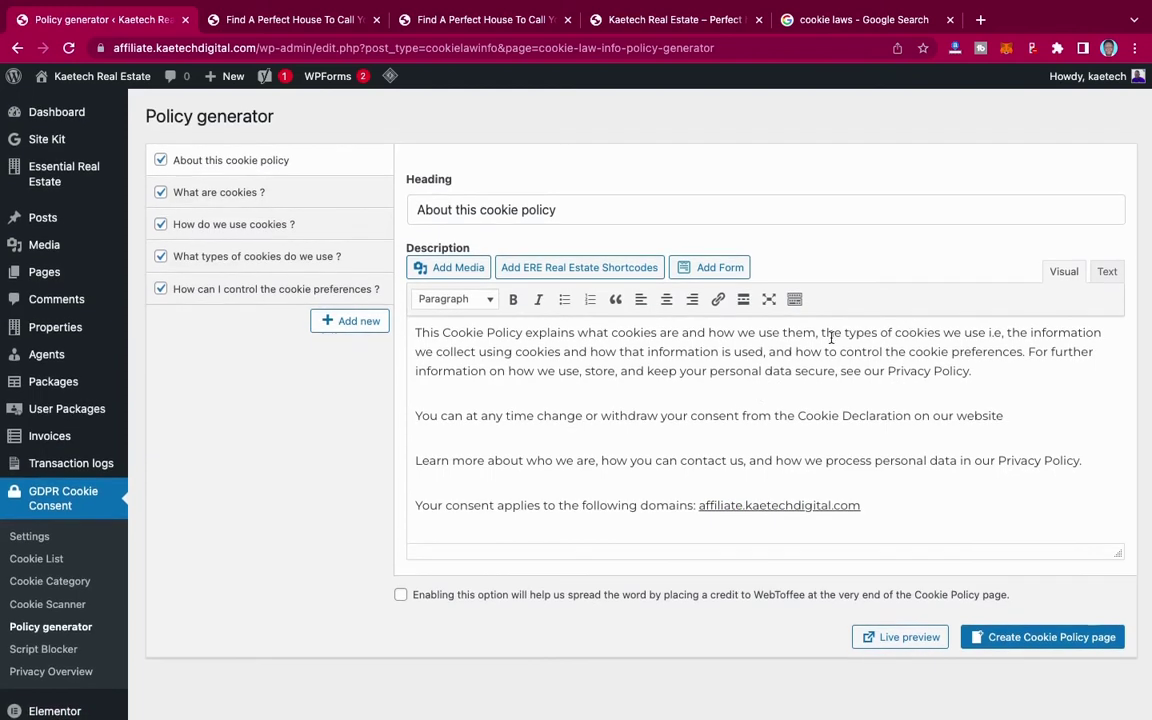
left_click(284, 187)
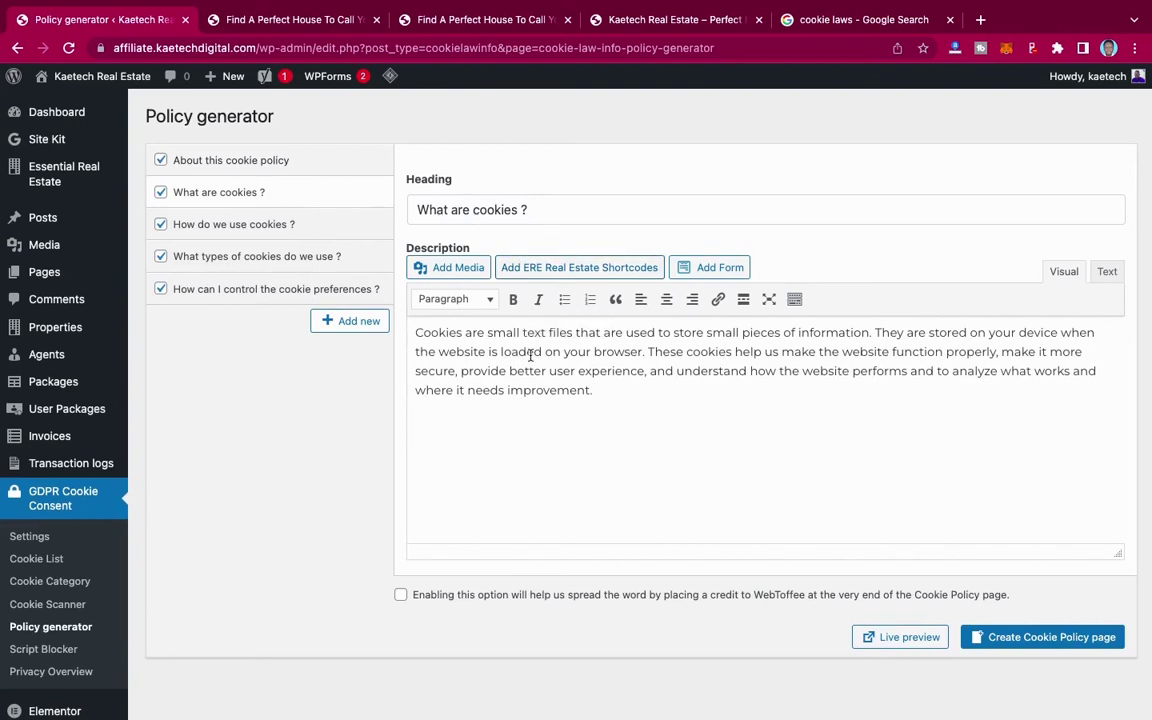
left_click(314, 227)
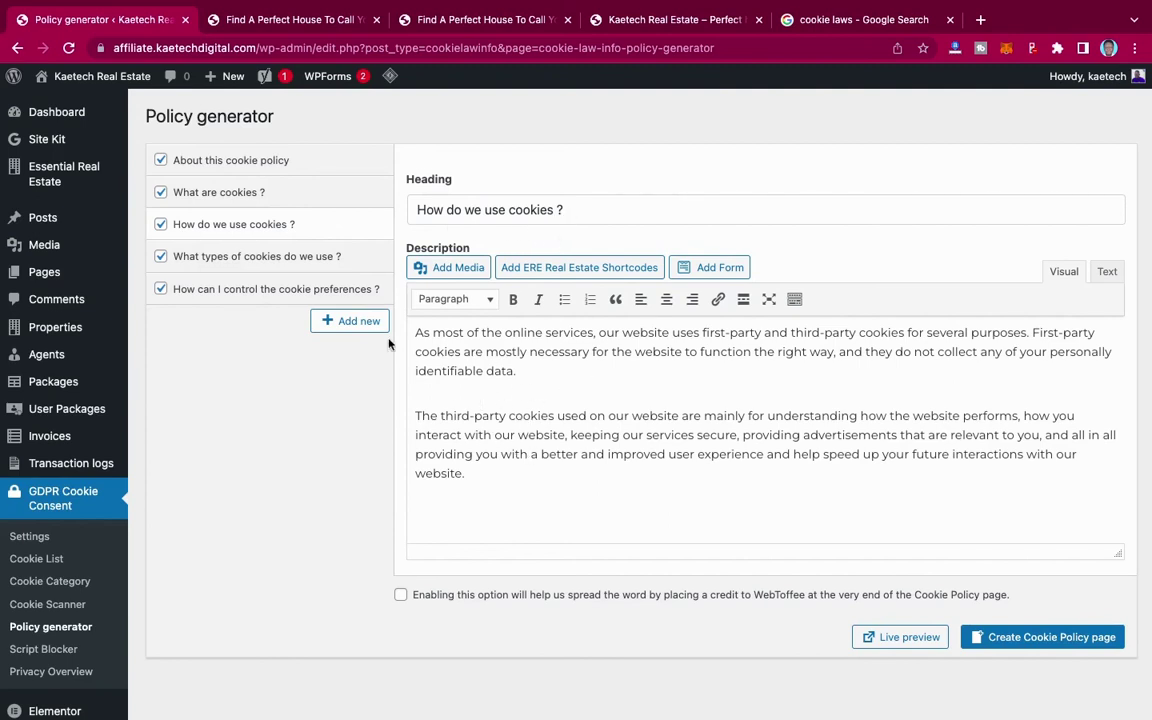
left_click(320, 260)
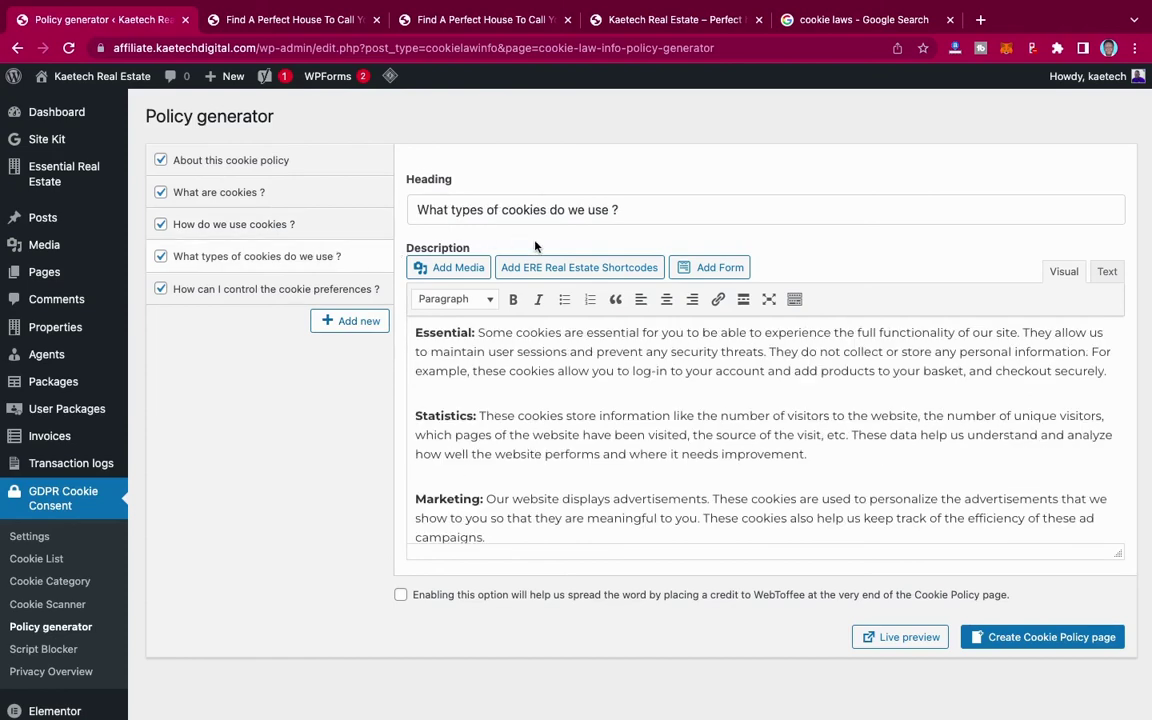
scroll(527, 437, "down", 2)
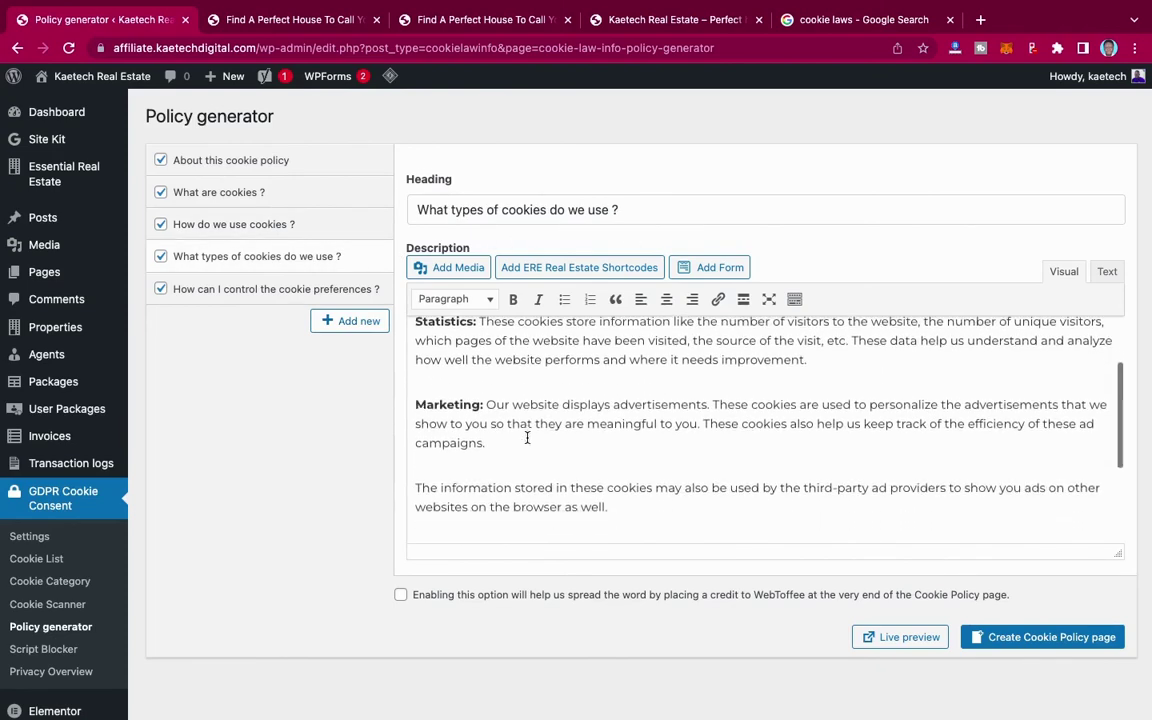
scroll(527, 437, "down", 4)
scroll(527, 437, "up", 6)
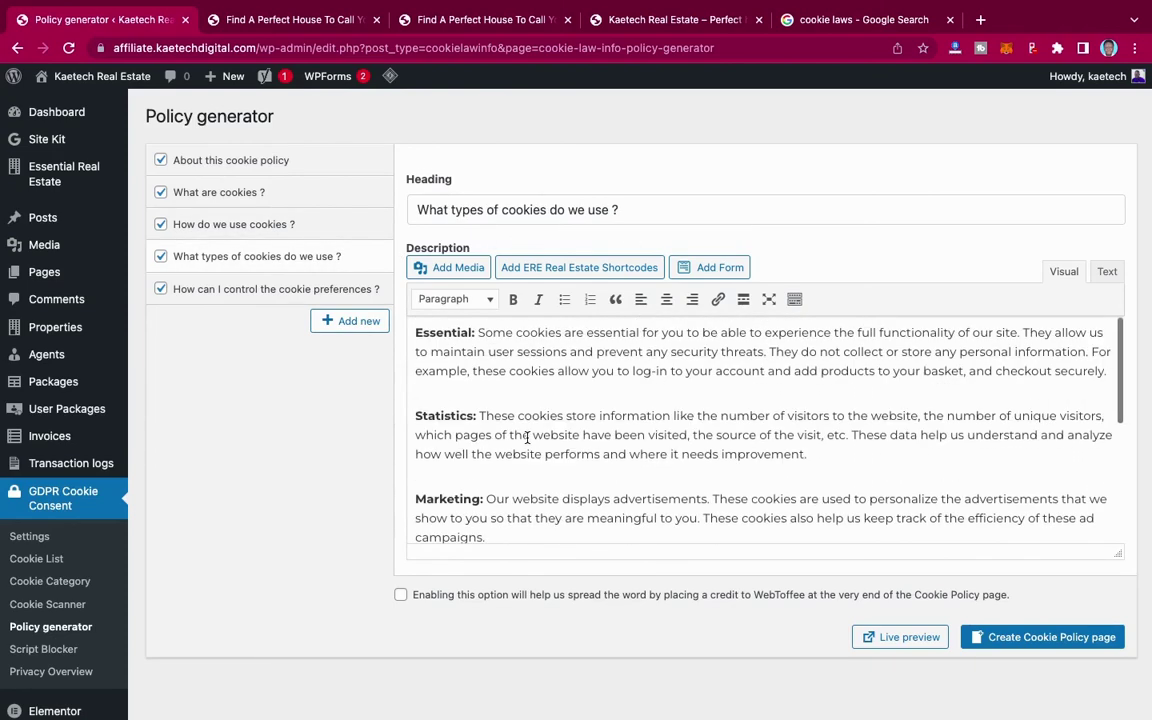
left_click(317, 290)
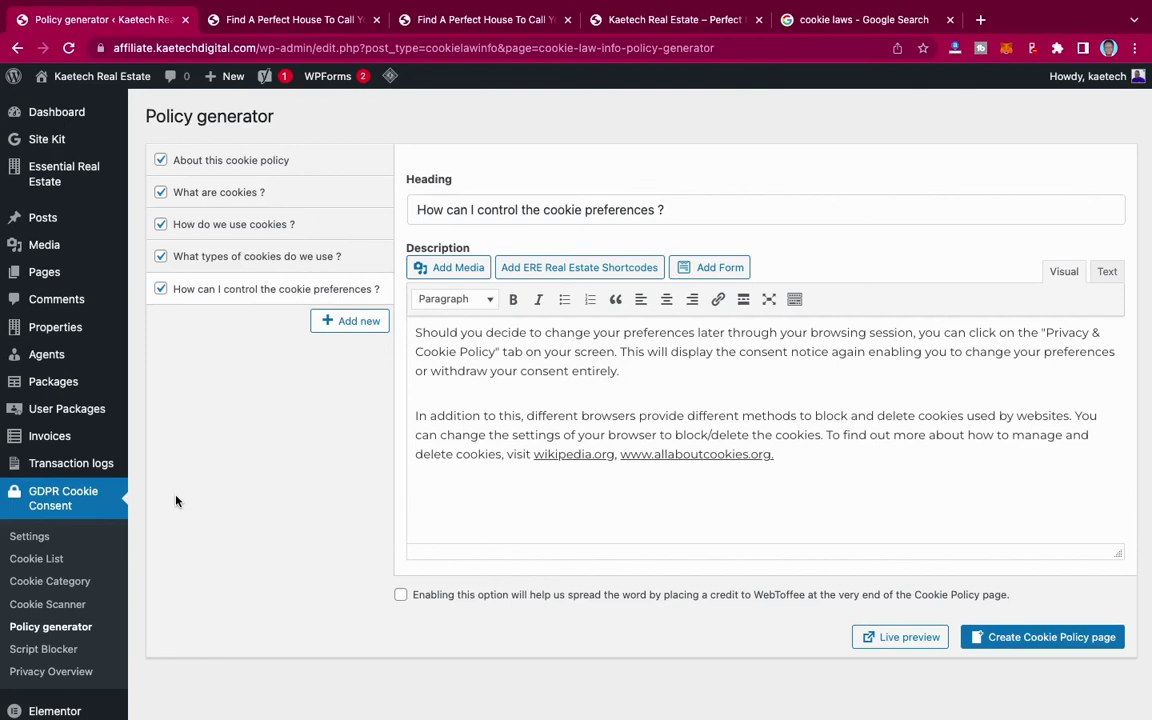
Step: Switch to the incognito window to view the cookie notice popup on the live site
key("ctrl+Right")
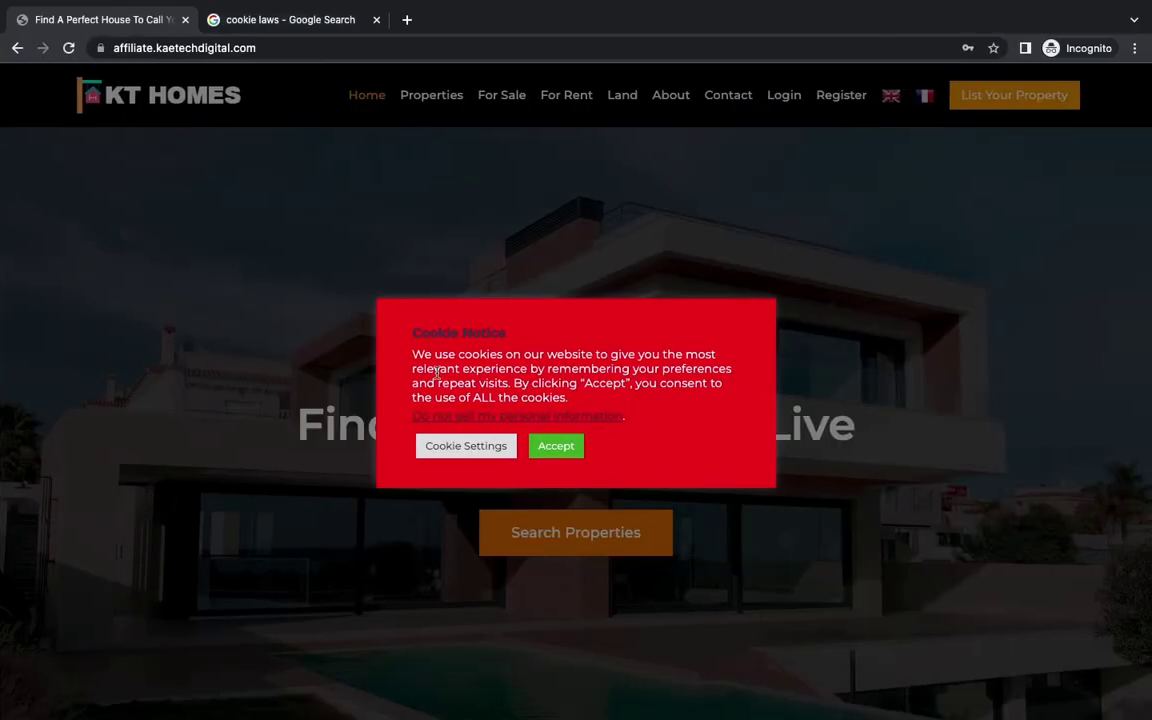